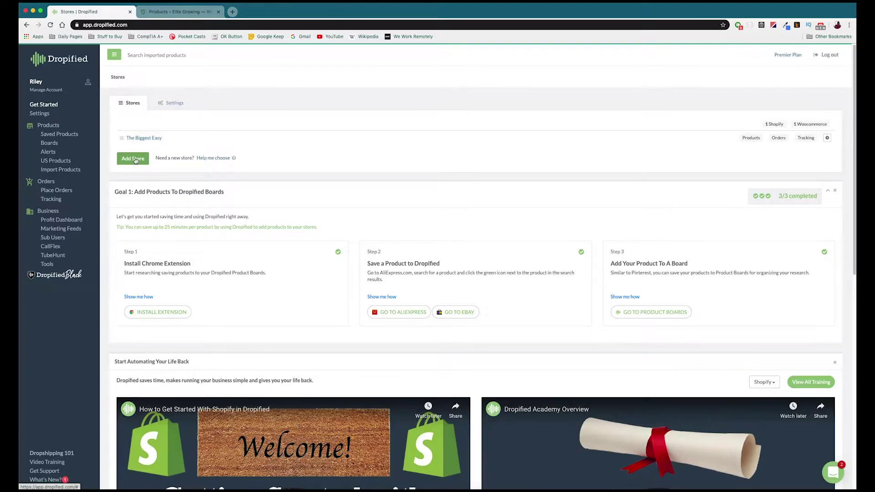
Pick WooCommerce as the new store's platform, reach its details form, then switch to the WordPress tab.
{"action": "left_click", "coordinate": [135, 159]}
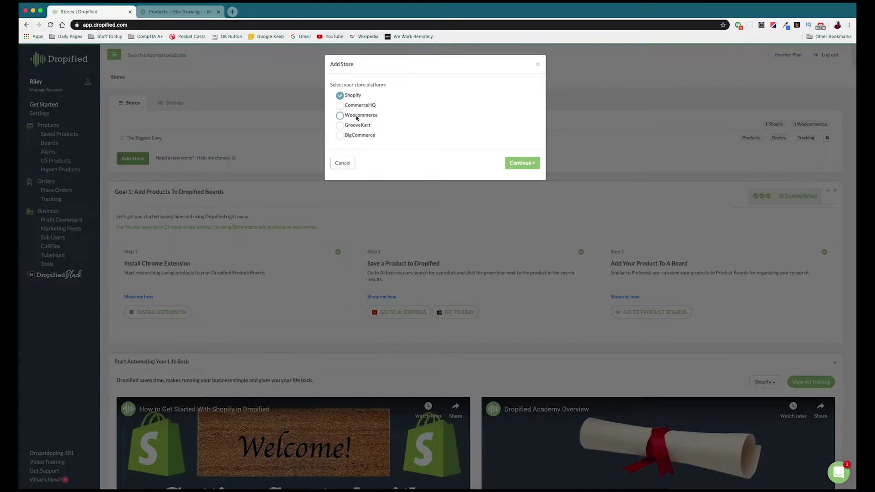
{"action": "left_click", "coordinate": [358, 117]}
{"action": "left_click", "coordinate": [522, 163]}
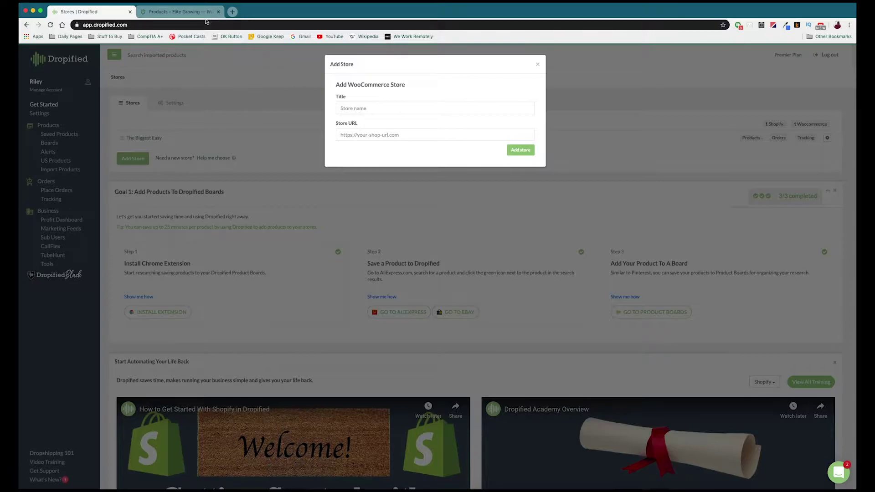
{"action": "left_click", "coordinate": [168, 14]}
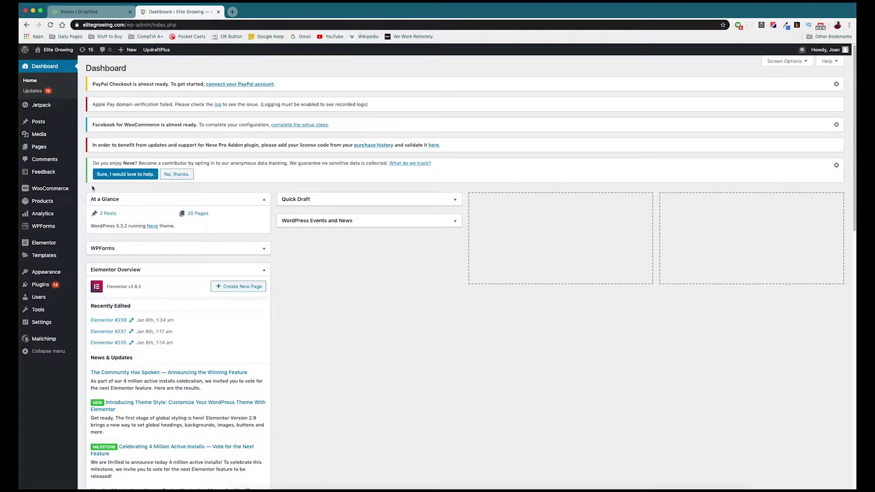
Go to WooCommerce Settings in WordPress and open the Advanced tab.
{"action": "mouse_move", "coordinate": [44, 190]}
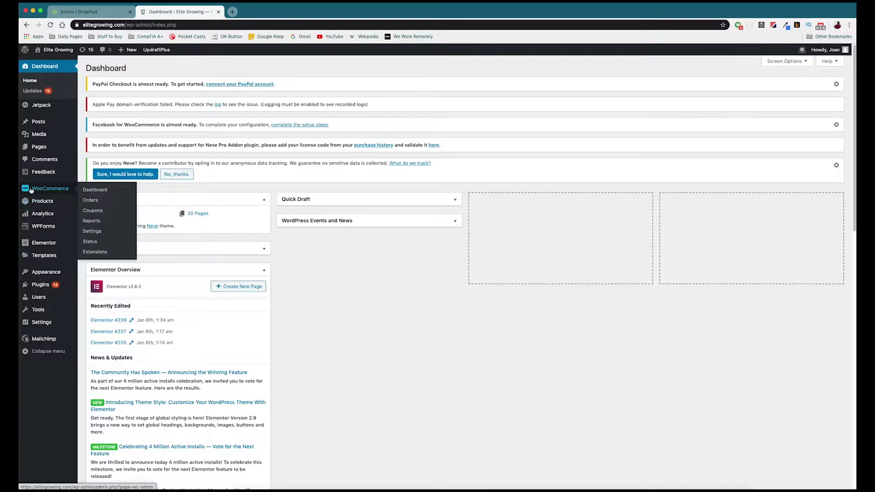
{"action": "left_click", "coordinate": [92, 231]}
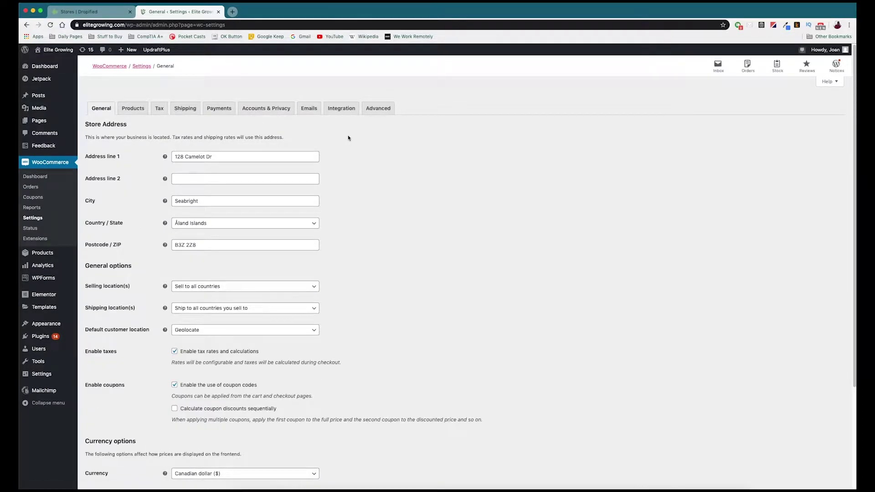
{"action": "left_click", "coordinate": [381, 110]}
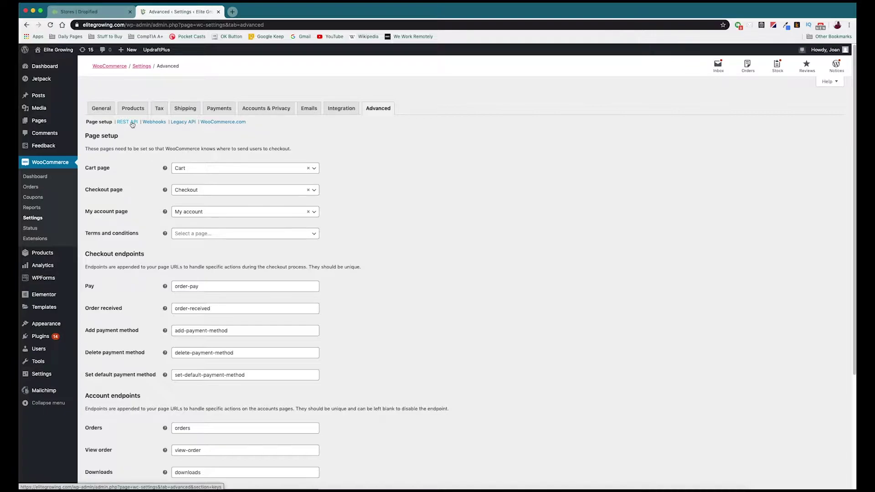
Generate a new Read/Write REST API key with the description Dropified.
{"action": "left_click", "coordinate": [126, 122]}
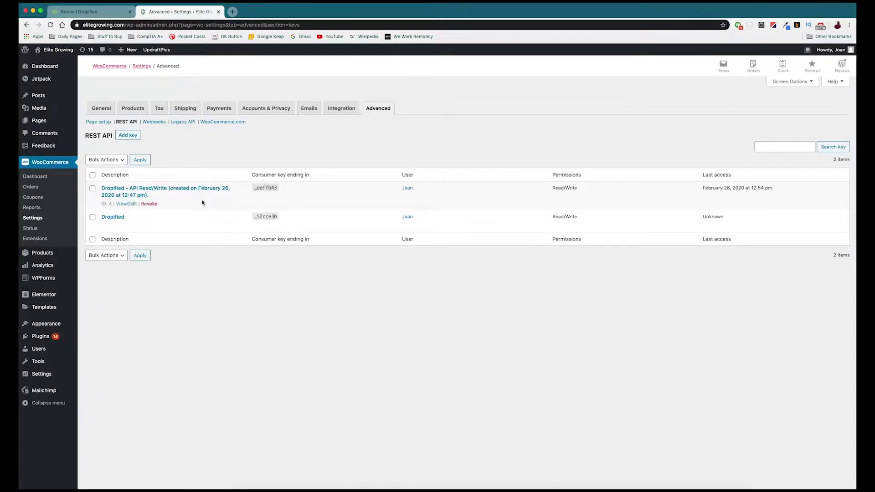
{"action": "left_click", "coordinate": [130, 138]}
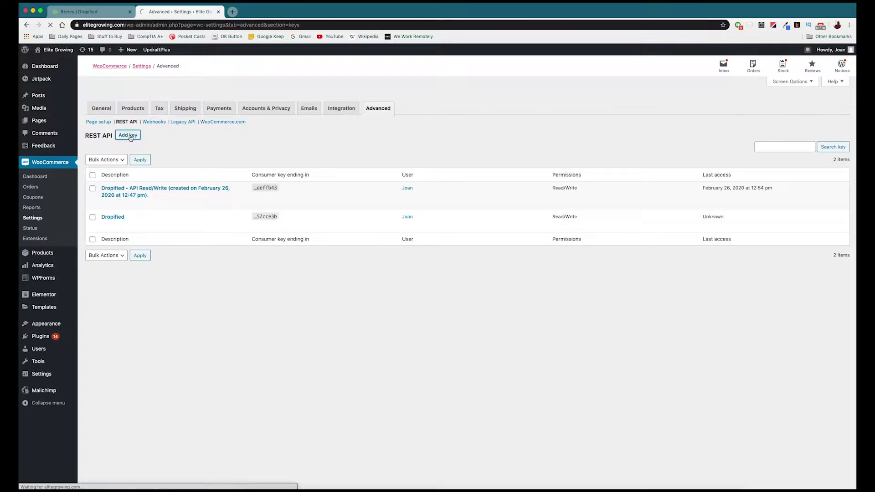
{"action": "left_click", "coordinate": [196, 157]}
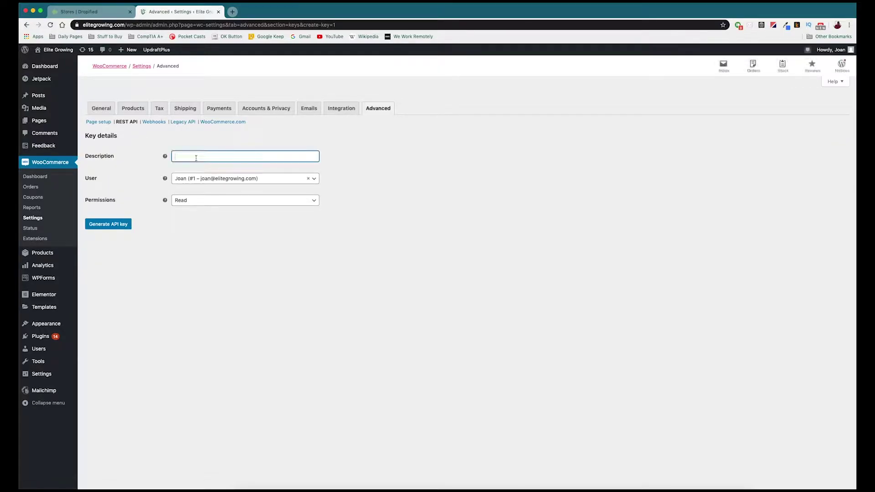
{"action": "type", "text": "Dropified"}
{"action": "left_click", "coordinate": [189, 202]}
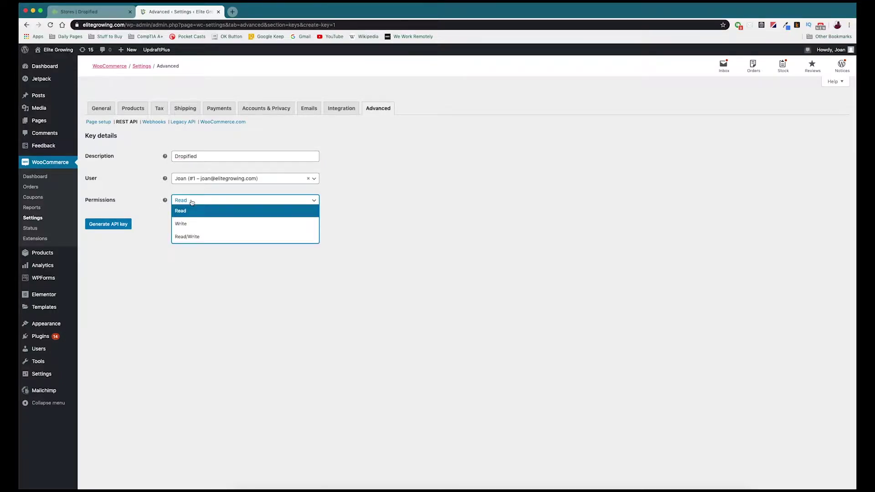
{"action": "left_click", "coordinate": [191, 237]}
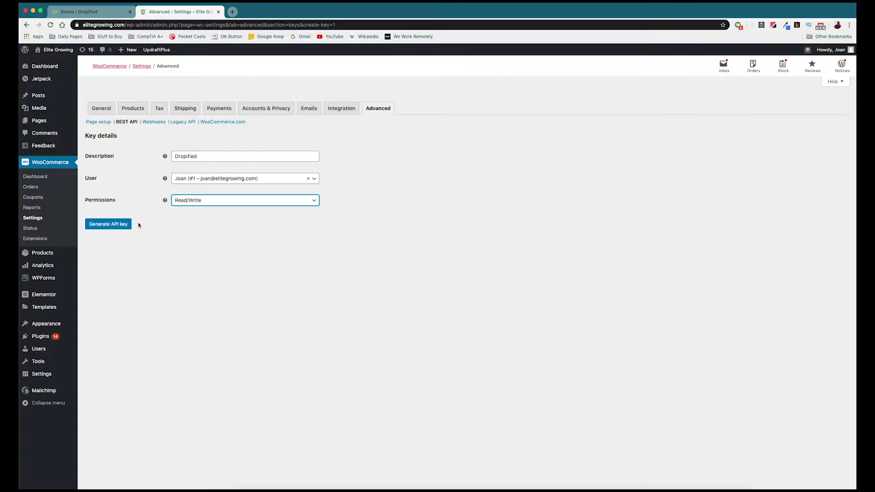
{"action": "left_click", "coordinate": [106, 225]}
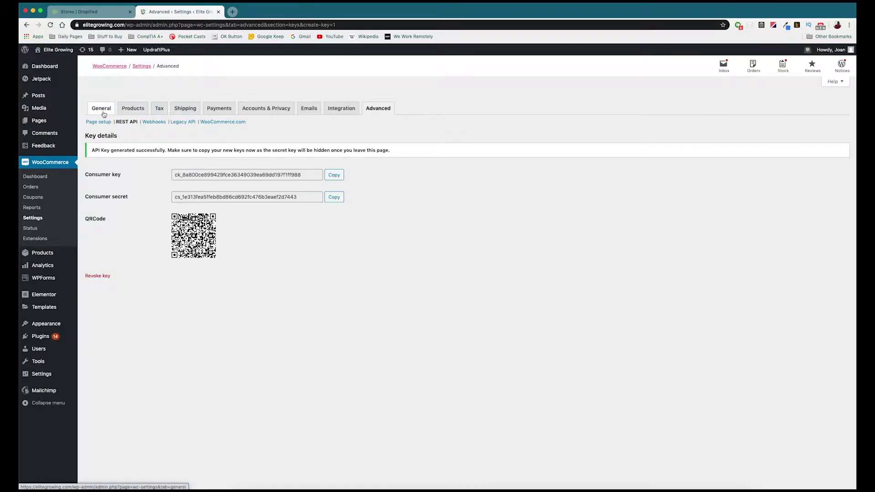
Enter 'Dropified Test Store WooComm' as the new store's title in Dropified.
{"action": "left_click", "coordinate": [43, 70]}
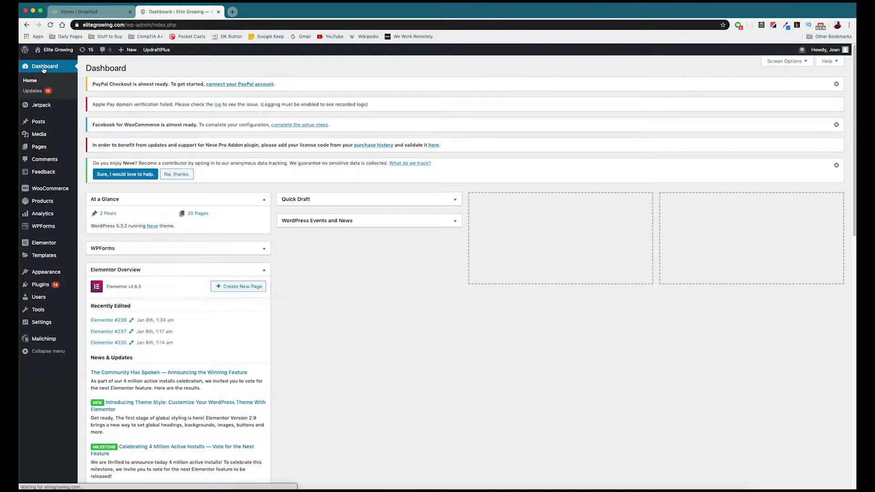
{"action": "left_click", "coordinate": [82, 13]}
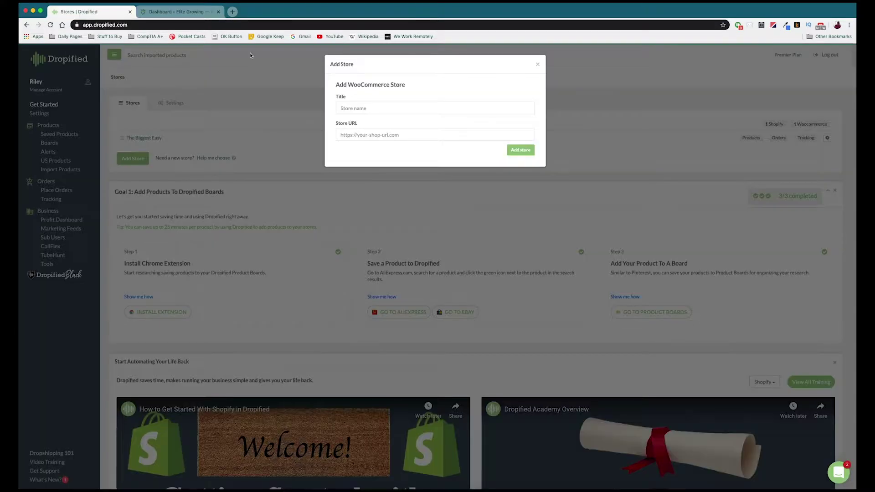
{"action": "left_click", "coordinate": [419, 110]}
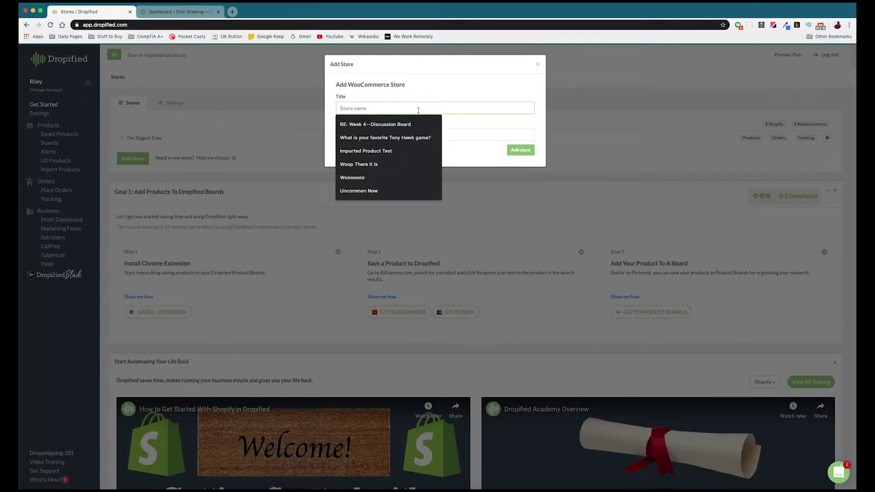
{"action": "type", "text": "Dropified Te"}
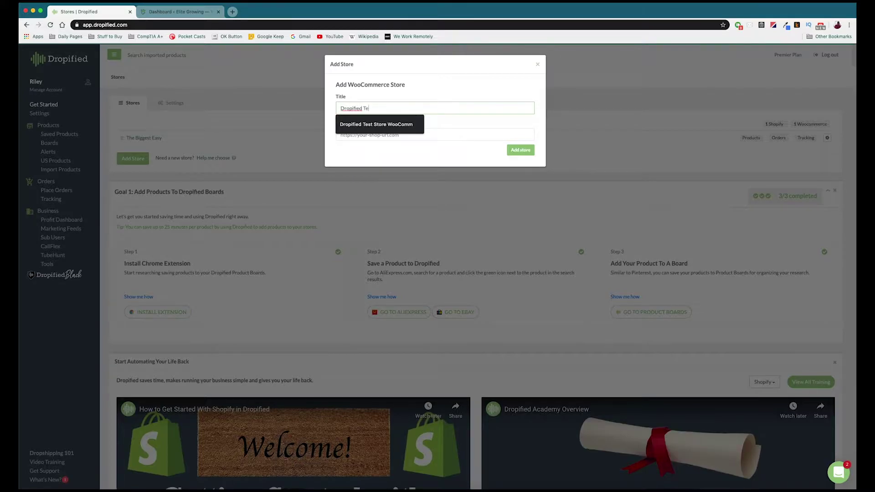
{"action": "type", "text": "st Store WooComm"}
{"action": "key", "text": "Return"}
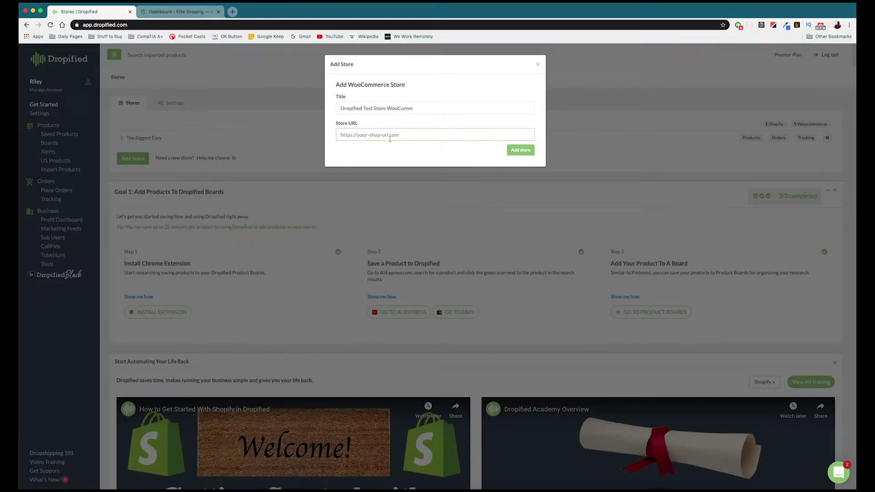
Copy the Elite Growing site's web address from the WordPress tab.
{"action": "left_click", "coordinate": [174, 14]}
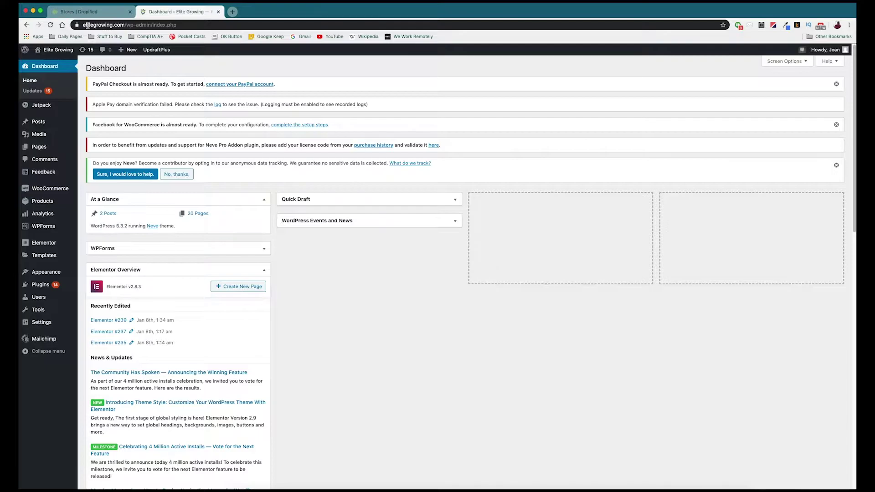
{"action": "left_click", "coordinate": [103, 25]}
{"action": "left_click", "coordinate": [103, 25]}
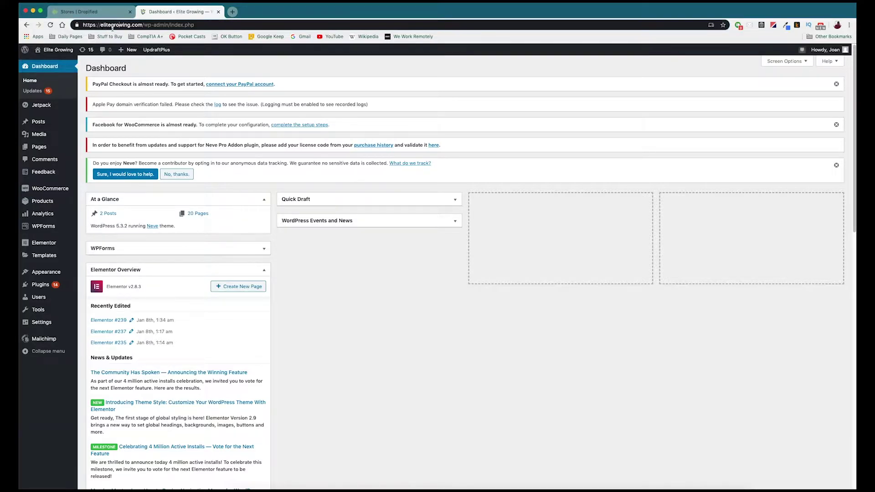
{"action": "left_click_drag", "start_coordinate": [81, 25], "coordinate": [140, 27]}
{"action": "key", "text": "super+c"}
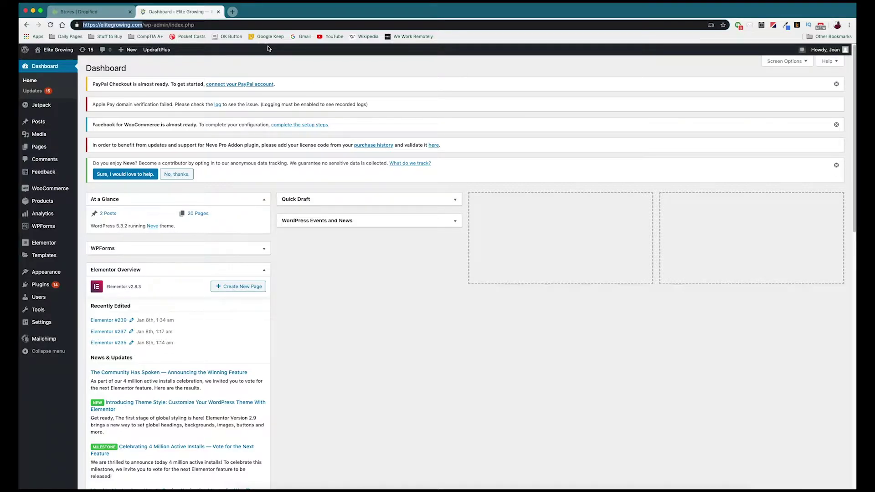
{"action": "left_click", "coordinate": [91, 12]}
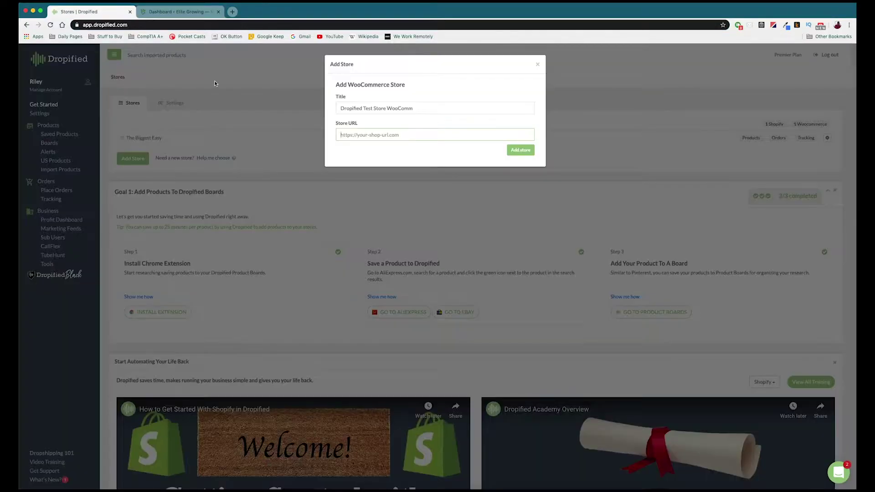
{"action": "left_click", "coordinate": [382, 135]}
{"action": "key", "text": "super+v"}
{"action": "left_click", "coordinate": [521, 152]}
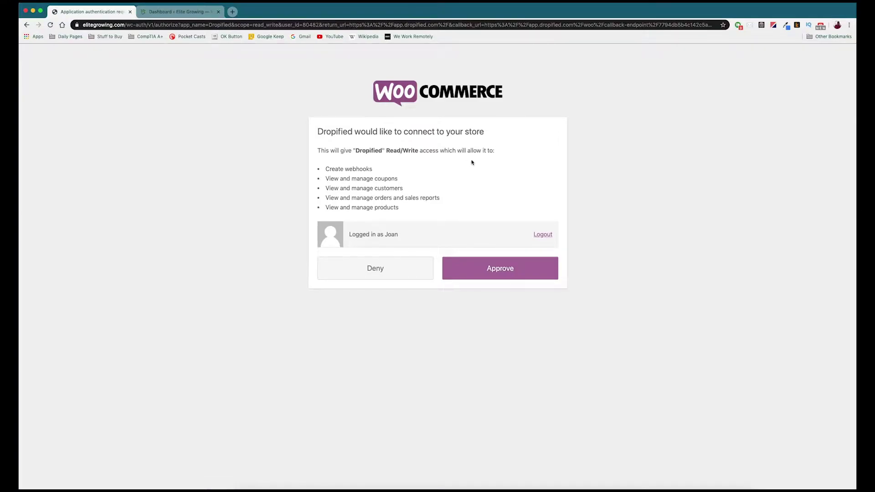
{"action": "left_click", "coordinate": [489, 275]}
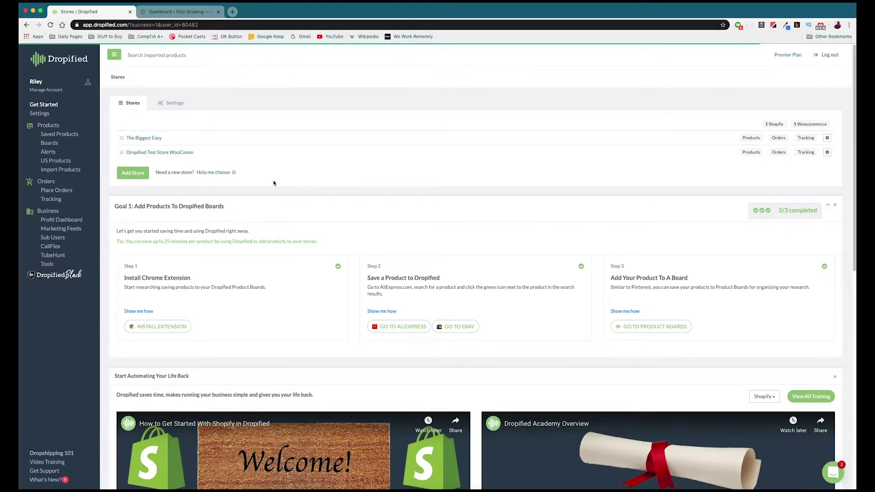
Install the Dropified Dropshipping extension, place its toolbar icon, and return to Dropified's Stores page.
{"action": "left_click", "coordinate": [162, 326]}
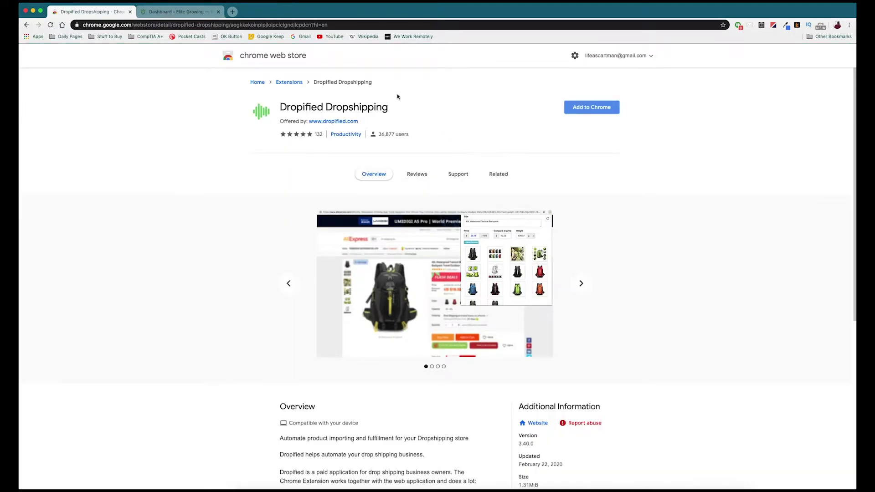
{"action": "left_click", "coordinate": [587, 108]}
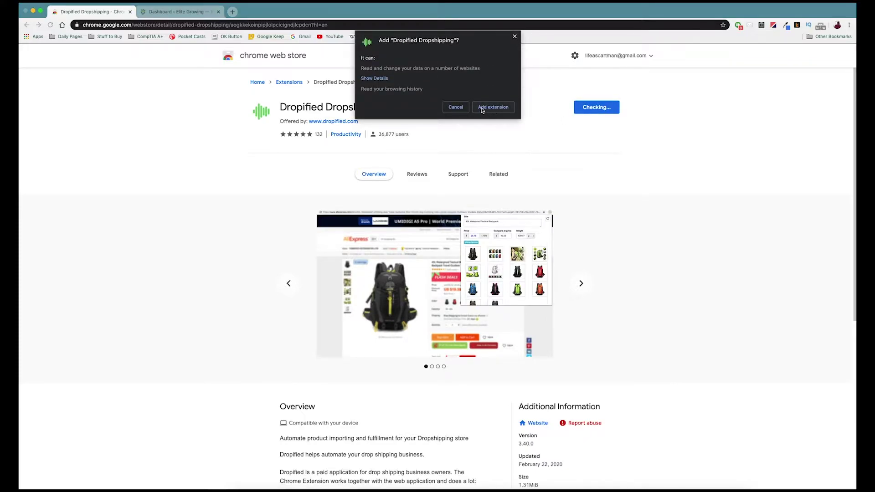
{"action": "left_click", "coordinate": [490, 109]}
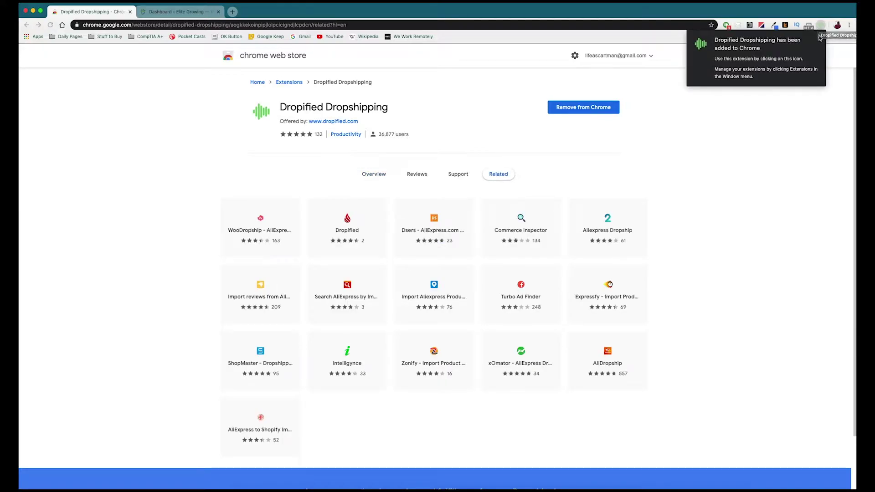
{"action": "left_click_drag", "start_coordinate": [819, 29], "coordinate": [725, 27]}
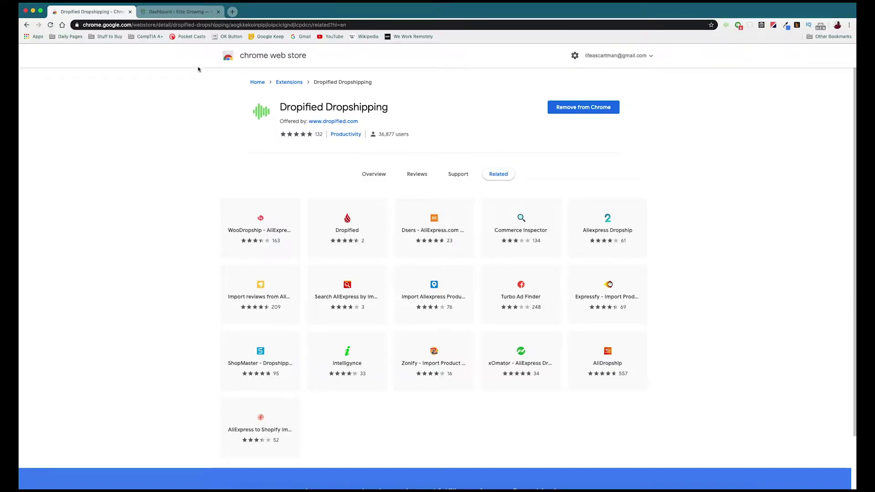
{"action": "left_click", "coordinate": [27, 25]}
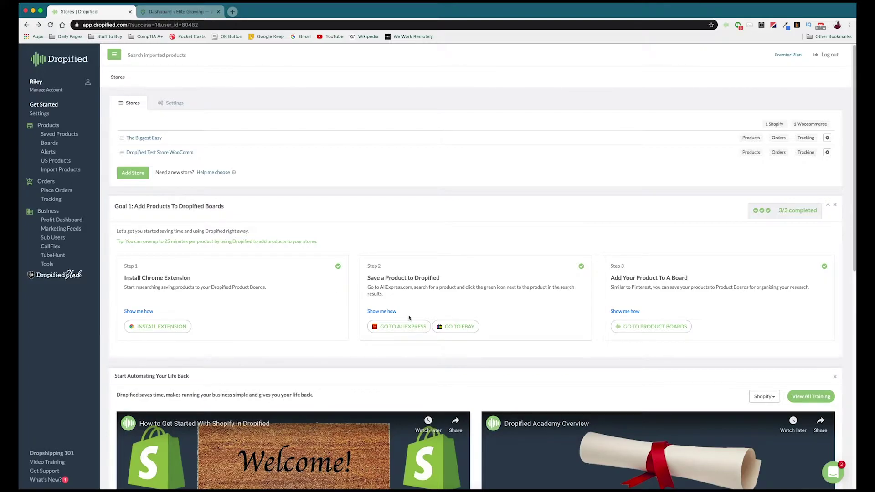
Load aliexpress.com in a new browser tab.
{"action": "left_click", "coordinate": [386, 327]}
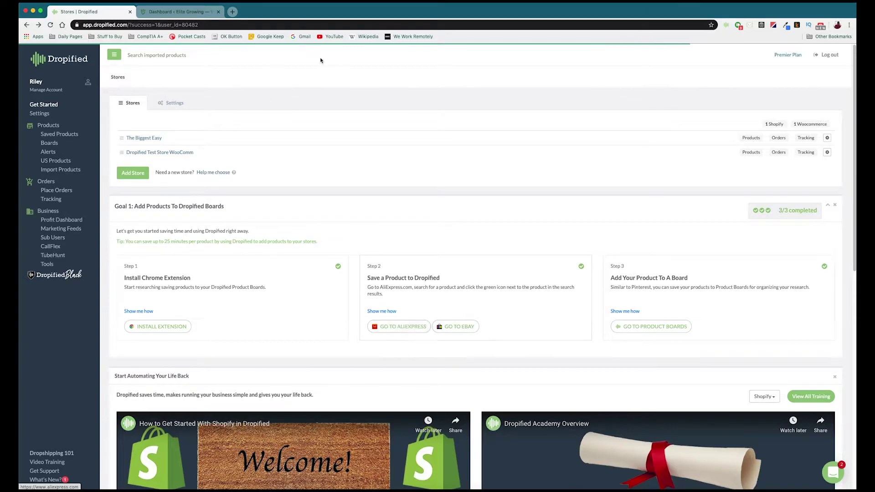
{"action": "left_click", "coordinate": [233, 12]}
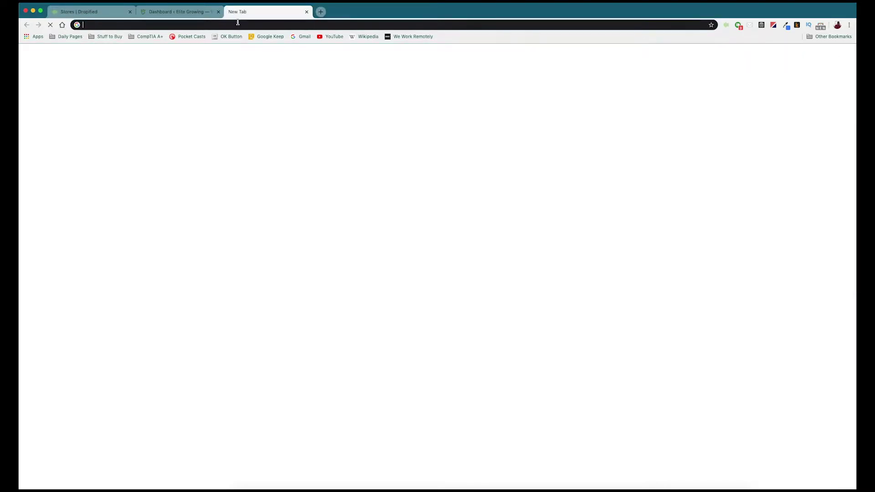
{"action": "type", "text": "aliexpress.com"}
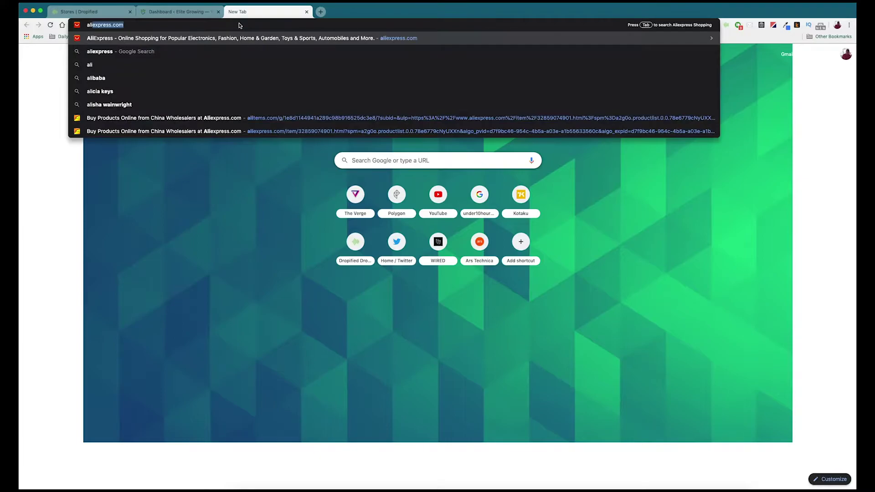
{"action": "key", "text": "Return"}
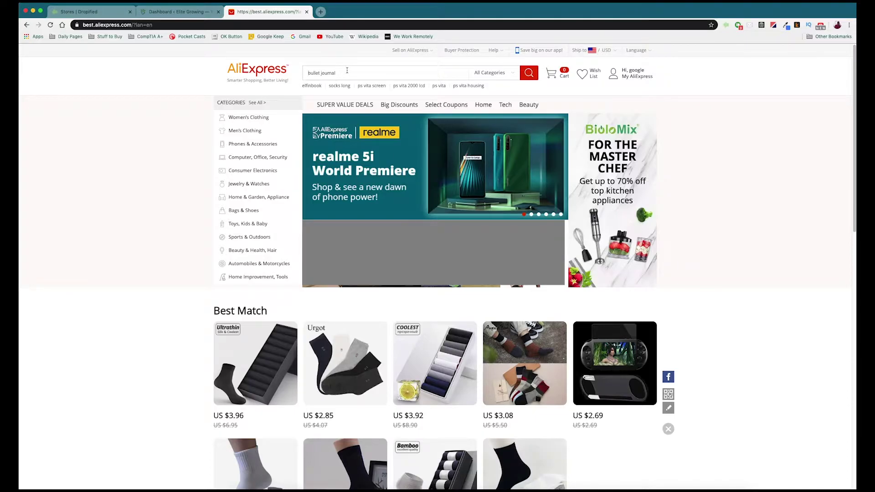
Search AliExpress for 'notebooks' and switch the results to grid view.
{"action": "left_click", "coordinate": [347, 71]}
{"action": "type", "text": "notebooks"}
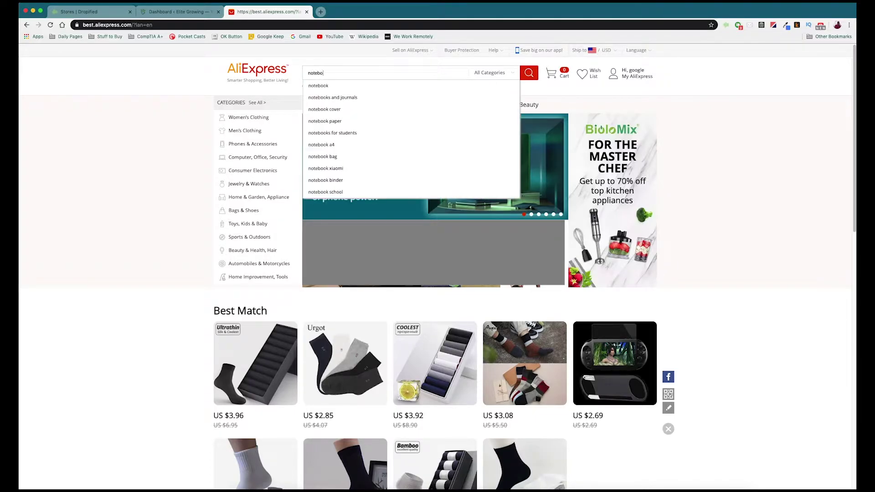
{"action": "key", "text": "Return"}
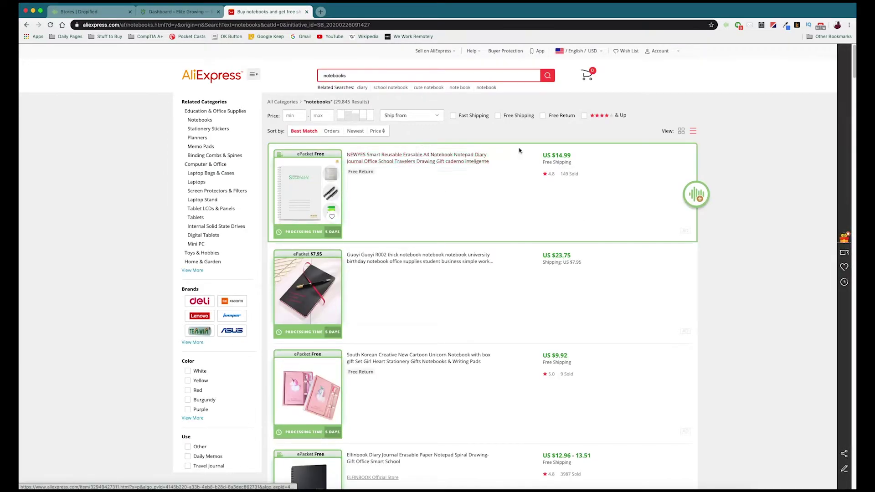
{"action": "left_click", "coordinate": [681, 131]}
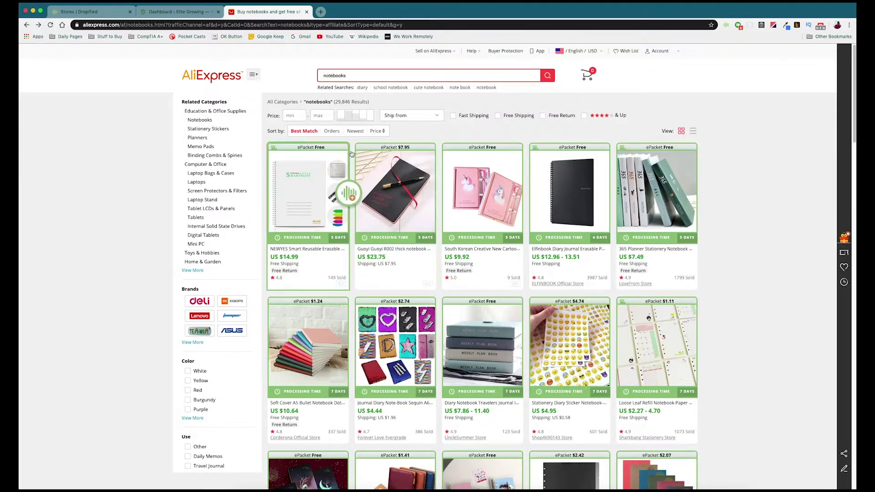
Check the Dropified extension settings, then open the Elfinbook Smart Reusable Erasable Spiral A5 Notebook page.
{"action": "left_click", "coordinate": [727, 26]}
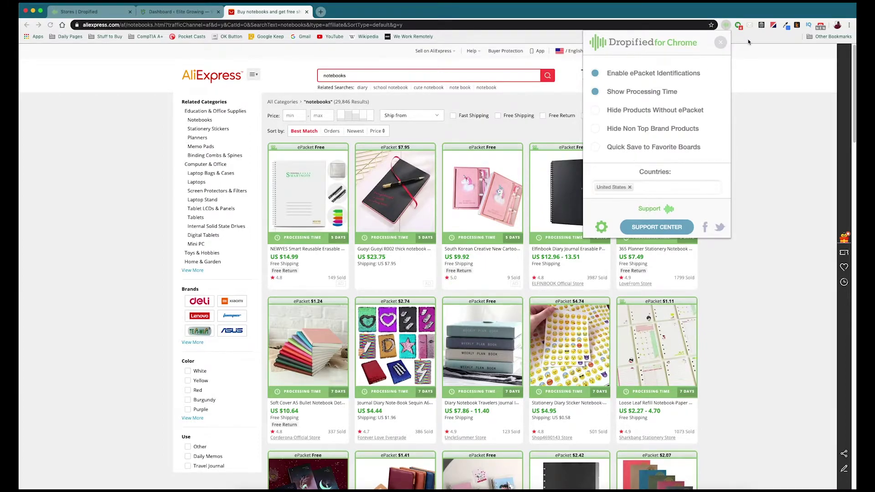
{"action": "left_click", "coordinate": [757, 113]}
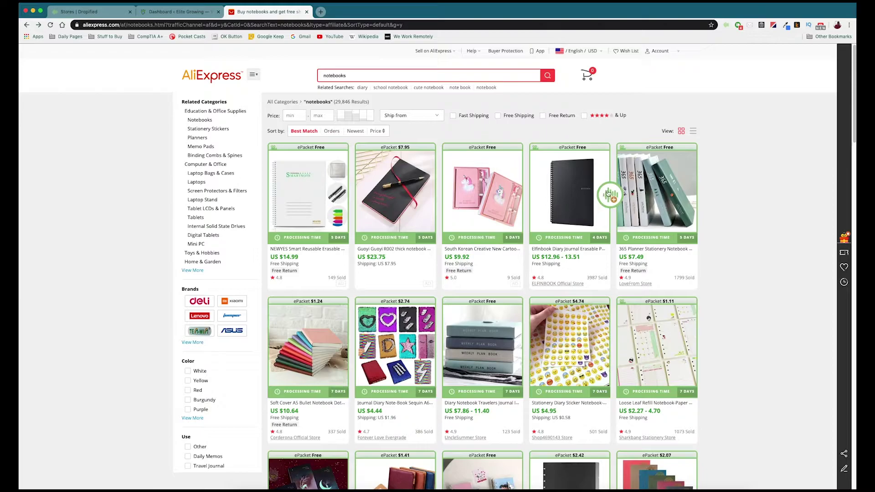
{"action": "left_click", "coordinate": [561, 206]}
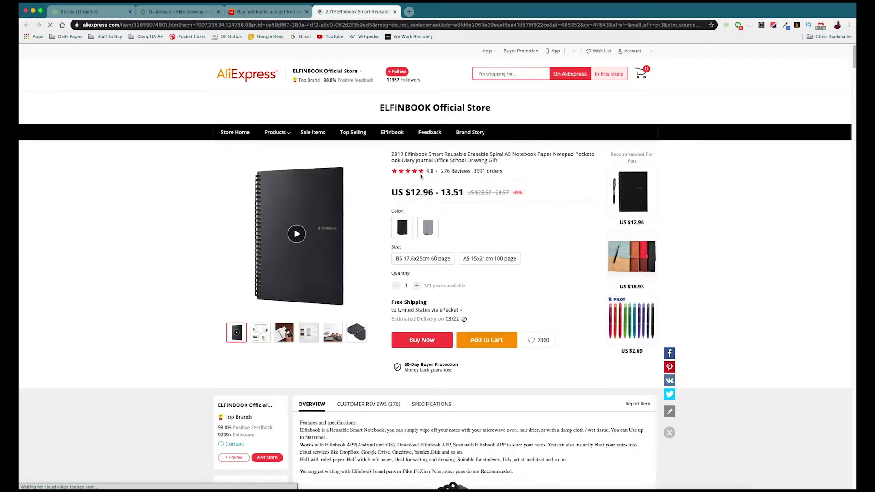
Retitle the Elfinbook import 'Notebook for Writing' and target the WooCommerce test store.
{"action": "left_click", "coordinate": [726, 26]}
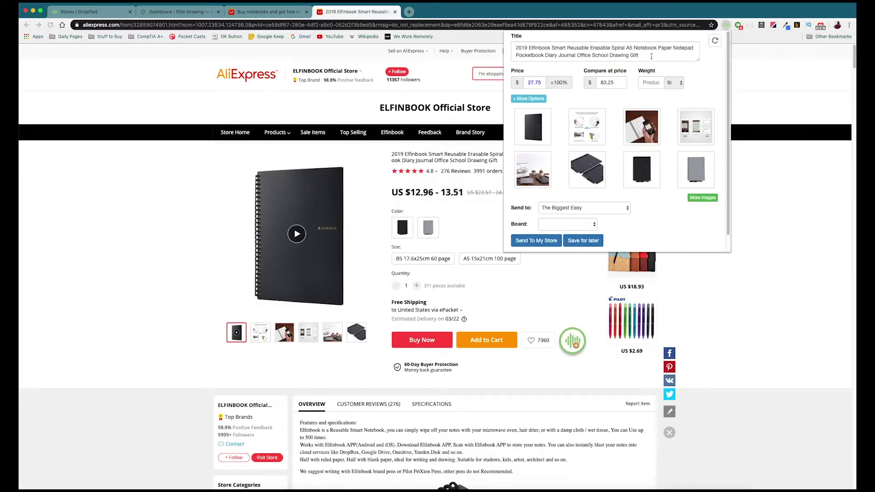
{"action": "left_click_drag", "start_coordinate": [656, 55], "coordinate": [486, 50]}
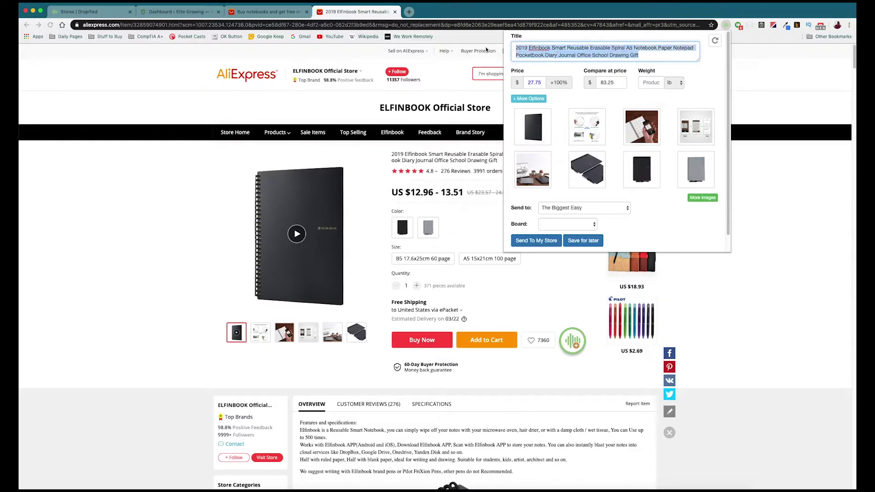
{"action": "type", "text": "Notebook for Writing"}
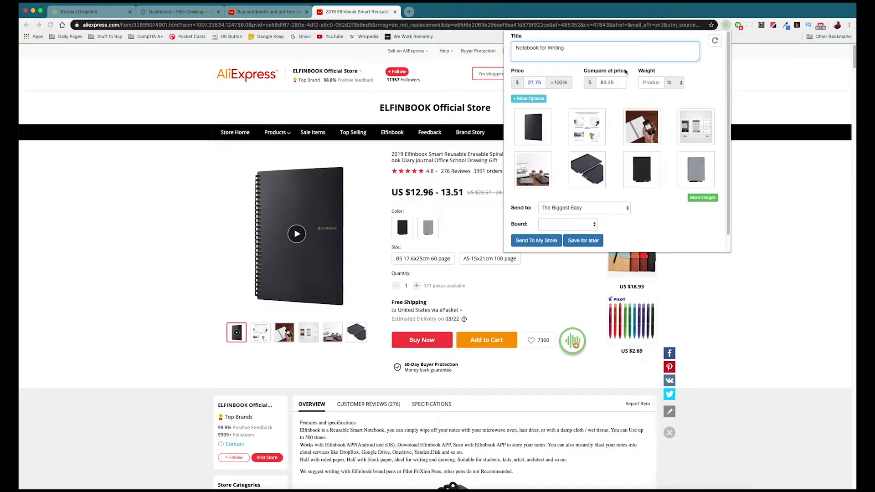
{"action": "scroll", "coordinate": [588, 88], "scroll_direction": "down", "scroll_amount": 1}
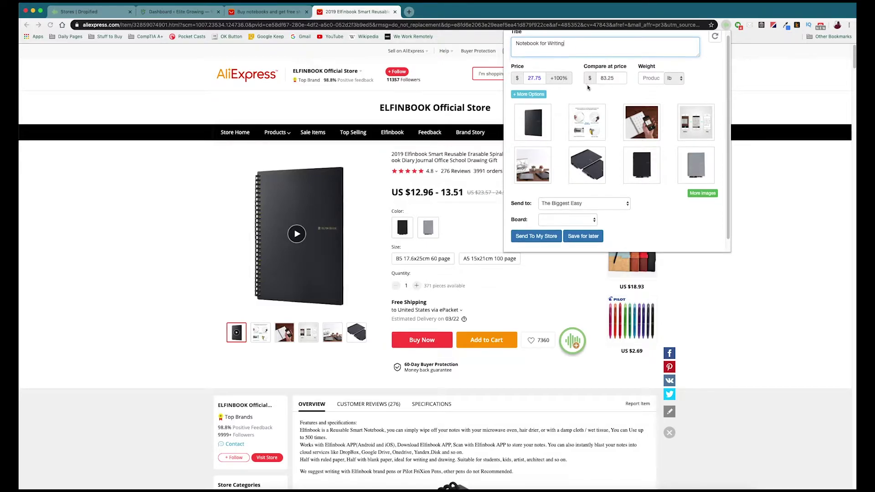
{"action": "left_click", "coordinate": [599, 206]}
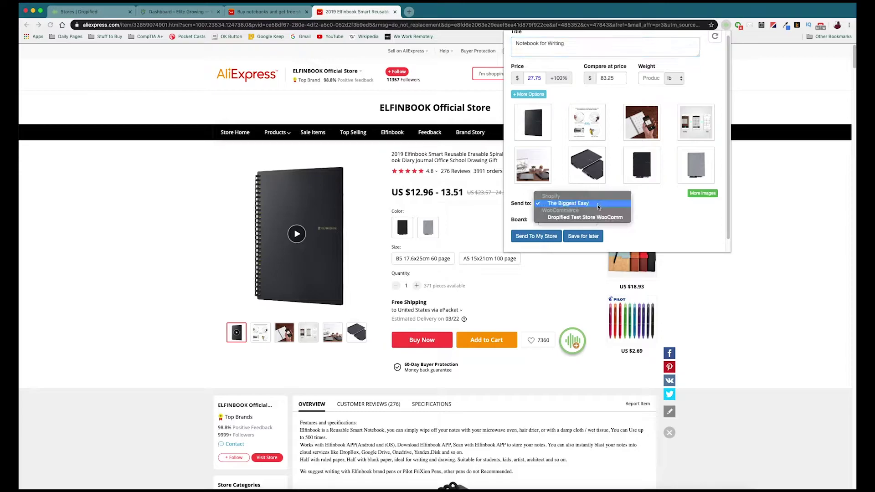
{"action": "left_click", "coordinate": [572, 218]}
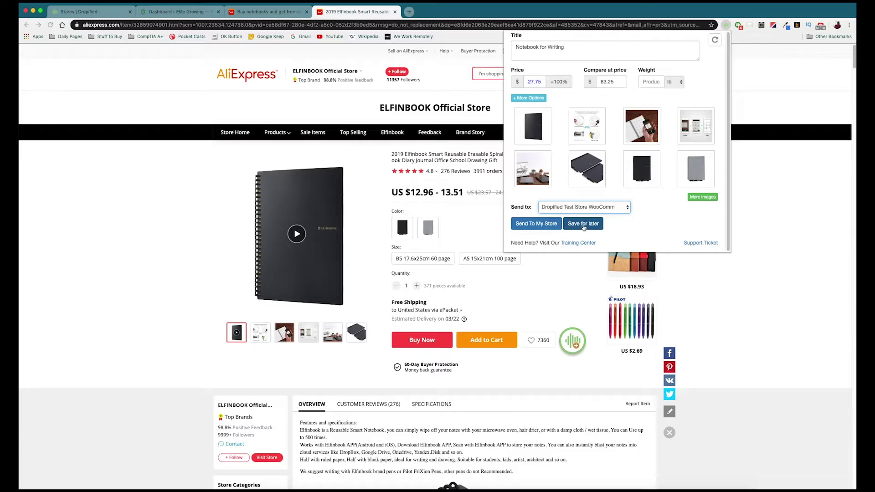
Send the notebook to the WooCommerce store, then reload WordPress Products to show the new draft.
{"action": "left_click", "coordinate": [527, 226]}
{"action": "left_click", "coordinate": [178, 12]}
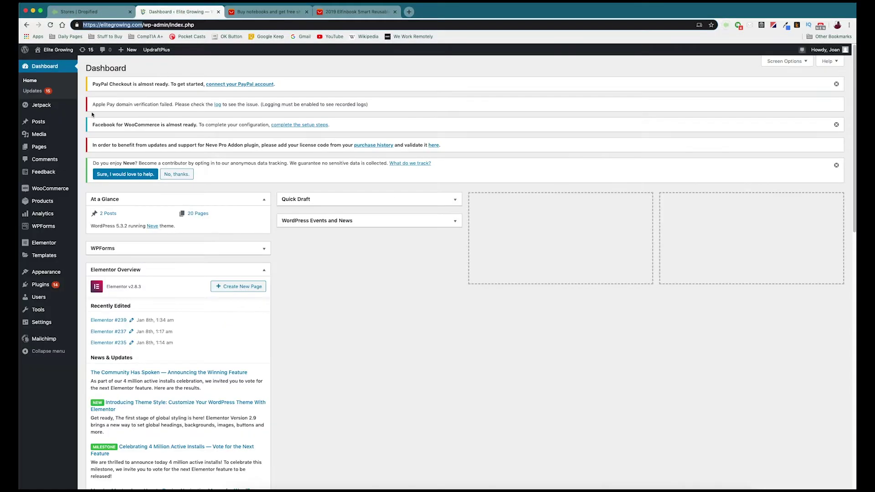
{"action": "mouse_move", "coordinate": [34, 128]}
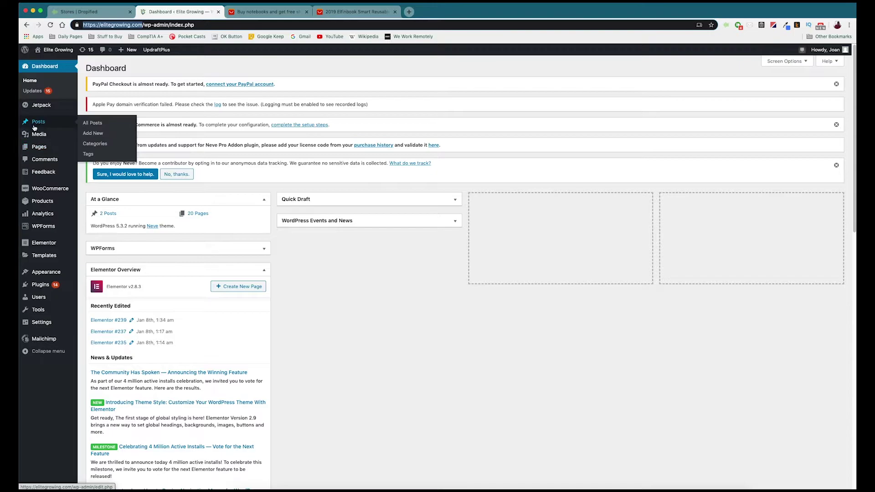
{"action": "left_click", "coordinate": [45, 200]}
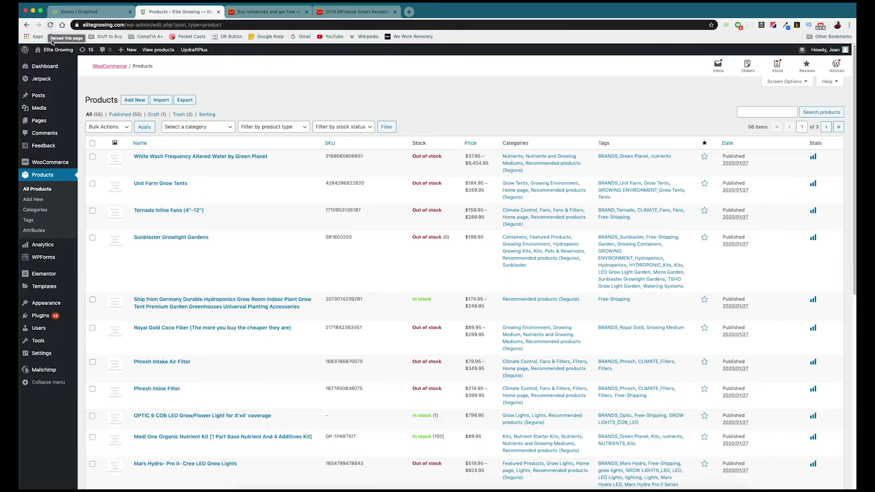
{"action": "left_click", "coordinate": [50, 26]}
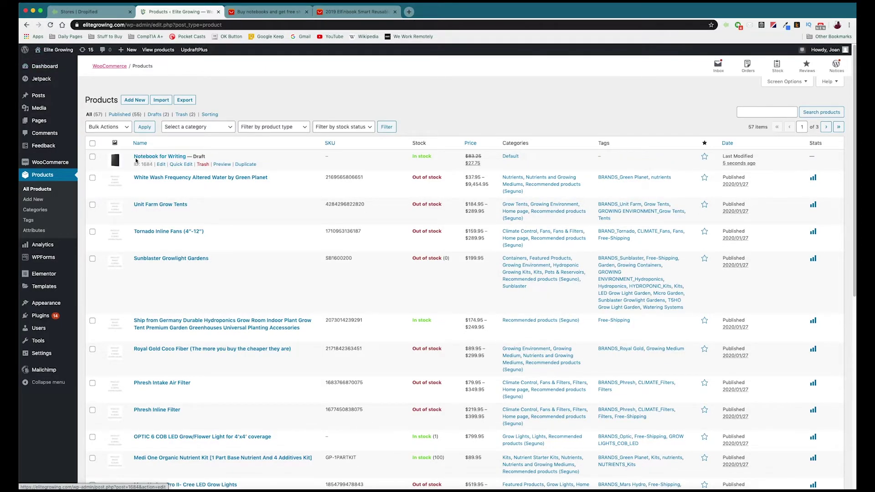
{"action": "left_click", "coordinate": [154, 157]}
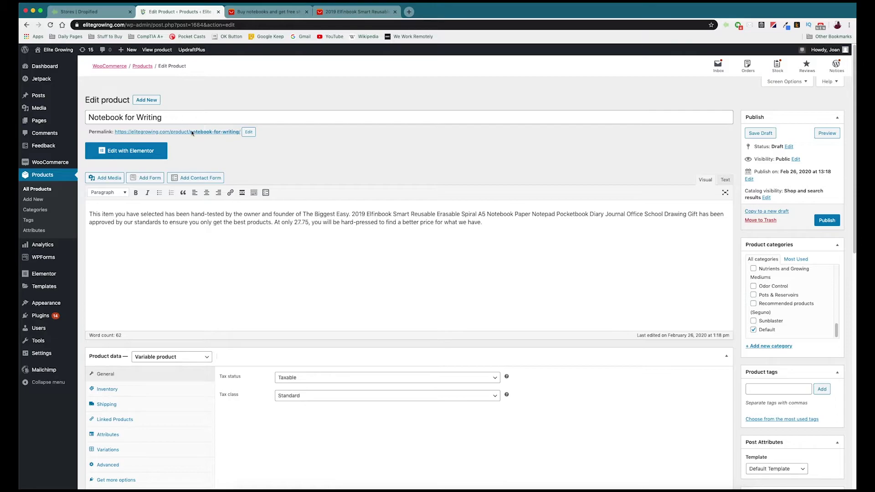
{"action": "scroll", "coordinate": [481, 227], "scroll_direction": "down", "scroll_amount": 8}
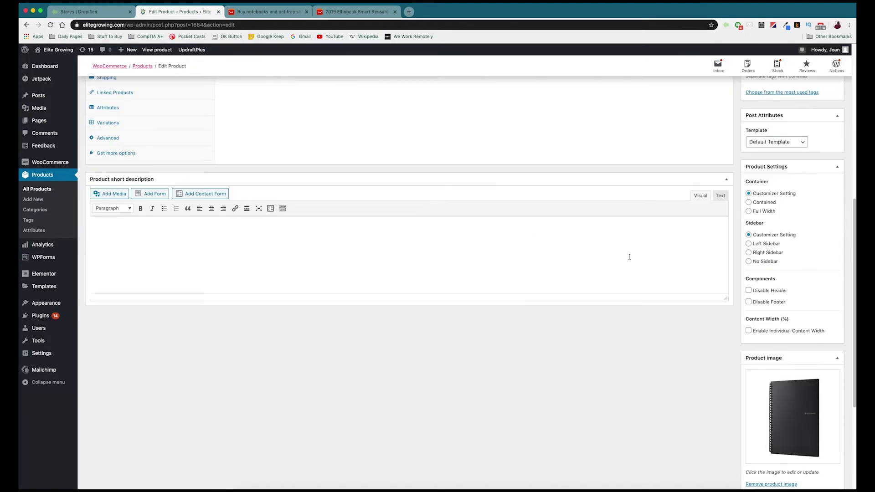
{"action": "scroll", "coordinate": [790, 375], "scroll_direction": "down", "scroll_amount": 2}
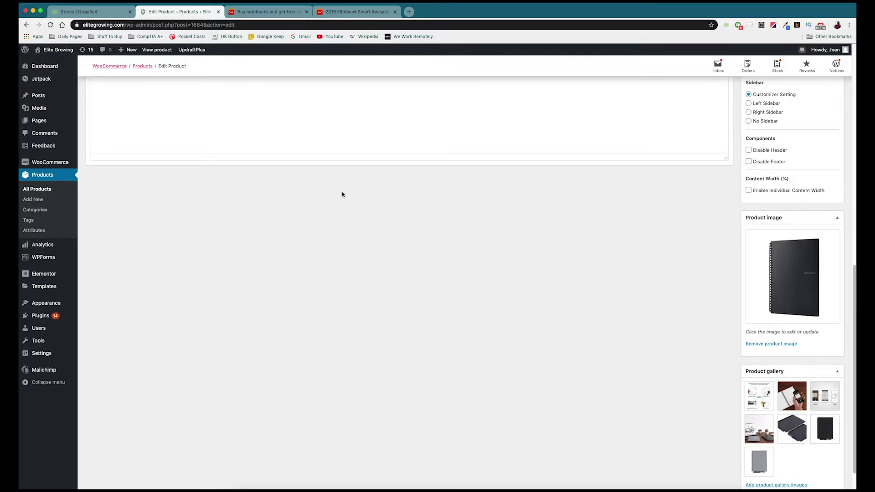
{"action": "scroll", "coordinate": [248, 144], "scroll_direction": "up", "scroll_amount": 8}
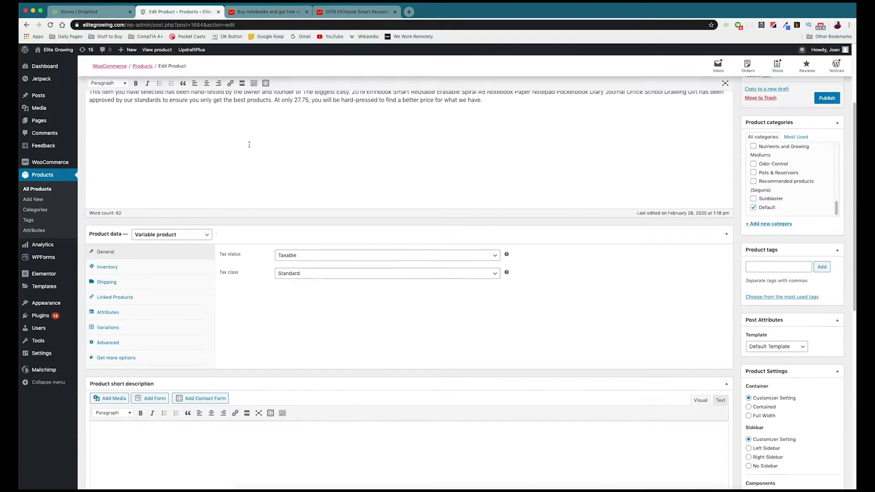
{"action": "scroll", "coordinate": [250, 145], "scroll_direction": "up", "scroll_amount": 2}
{"action": "scroll", "coordinate": [259, 140], "scroll_direction": "up", "scroll_amount": 2}
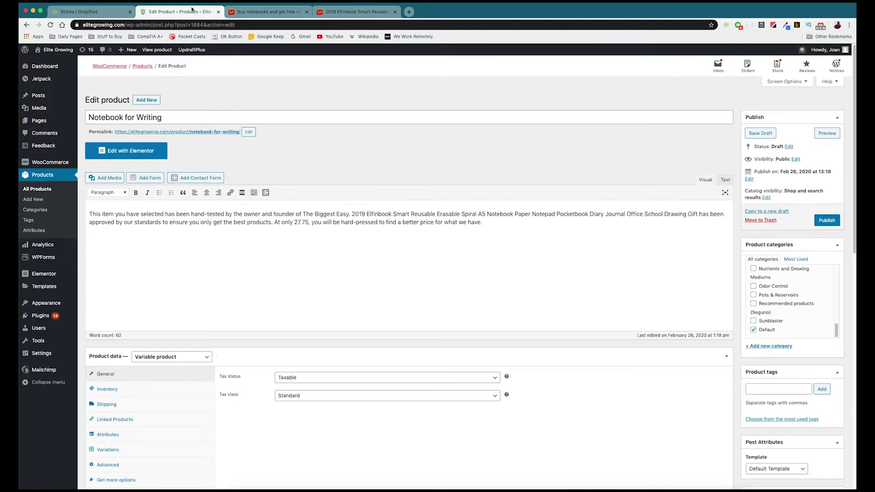
Open Dropified's Import Products page and scroll the supplier logo grid down to FASTTECH.
{"action": "left_click", "coordinate": [89, 14]}
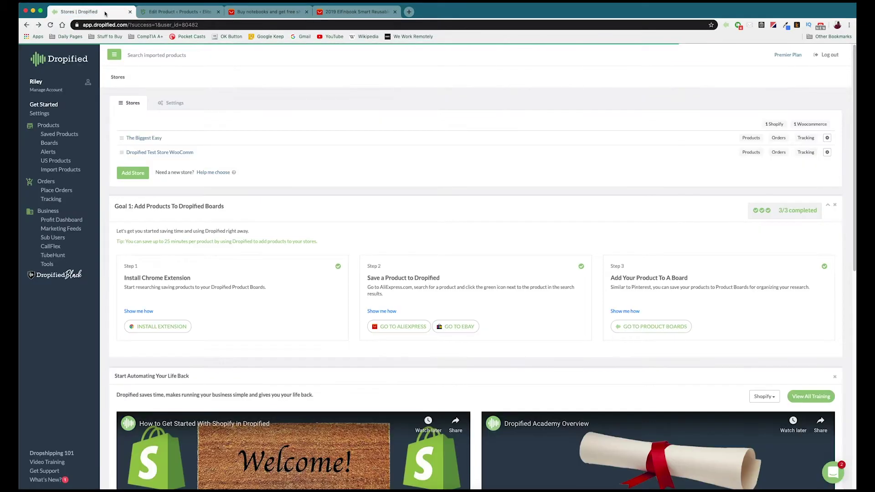
{"action": "left_click", "coordinate": [60, 170]}
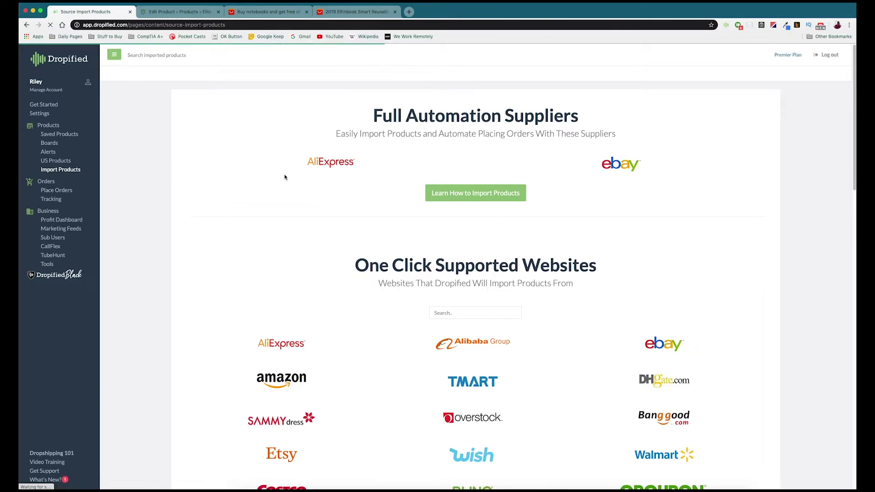
{"action": "scroll", "coordinate": [285, 177], "scroll_direction": "down", "scroll_amount": 2}
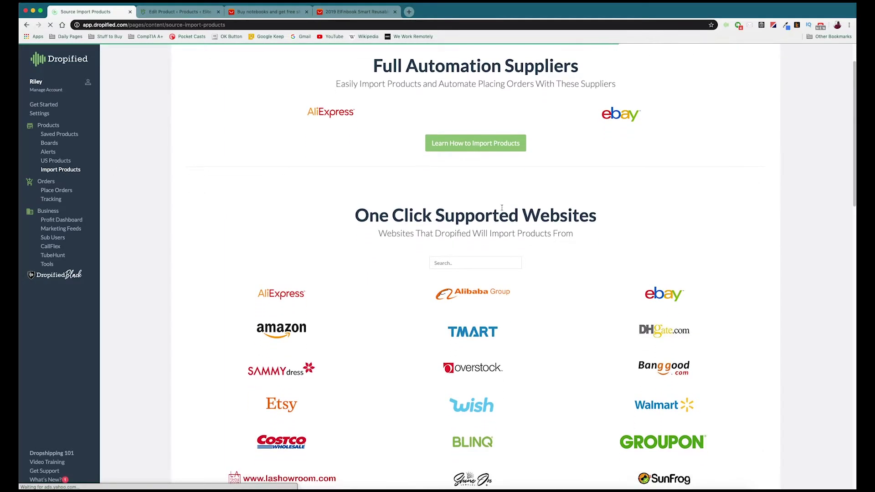
{"action": "scroll", "coordinate": [503, 228], "scroll_direction": "down", "scroll_amount": 1}
{"action": "scroll", "coordinate": [502, 228], "scroll_direction": "down", "scroll_amount": 8}
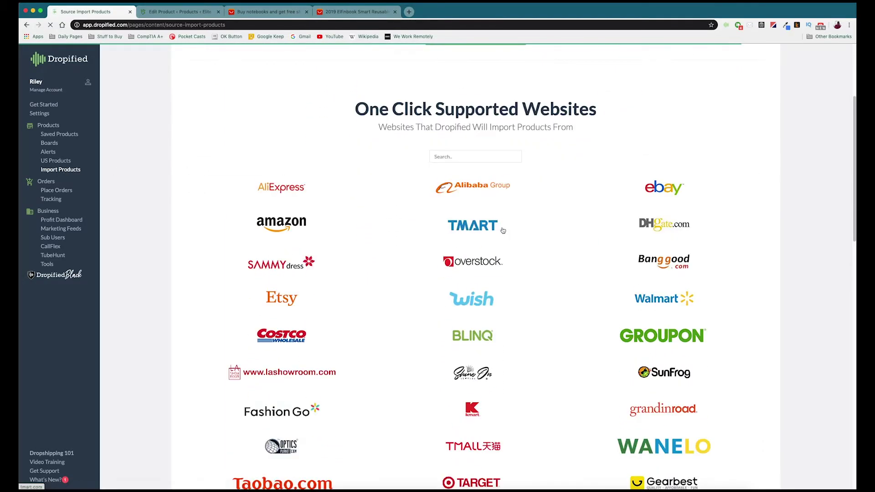
{"action": "scroll", "coordinate": [504, 228], "scroll_direction": "down", "scroll_amount": 8}
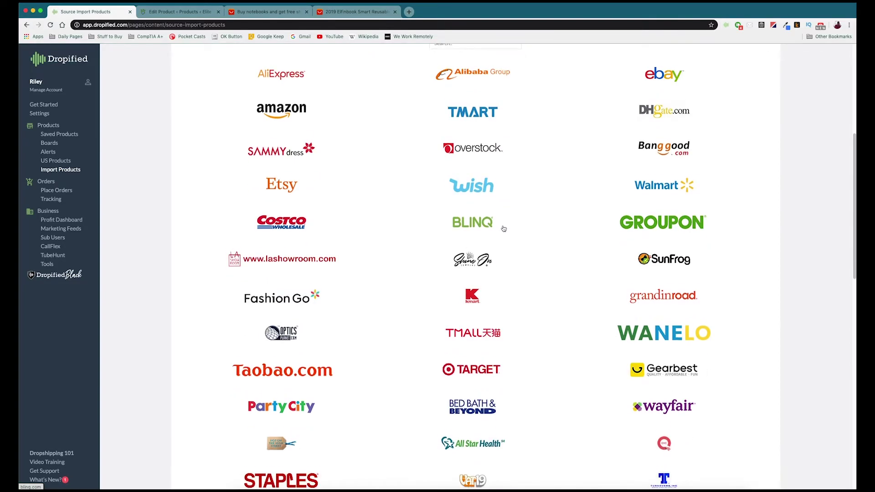
{"action": "scroll", "coordinate": [509, 227], "scroll_direction": "down", "scroll_amount": 1}
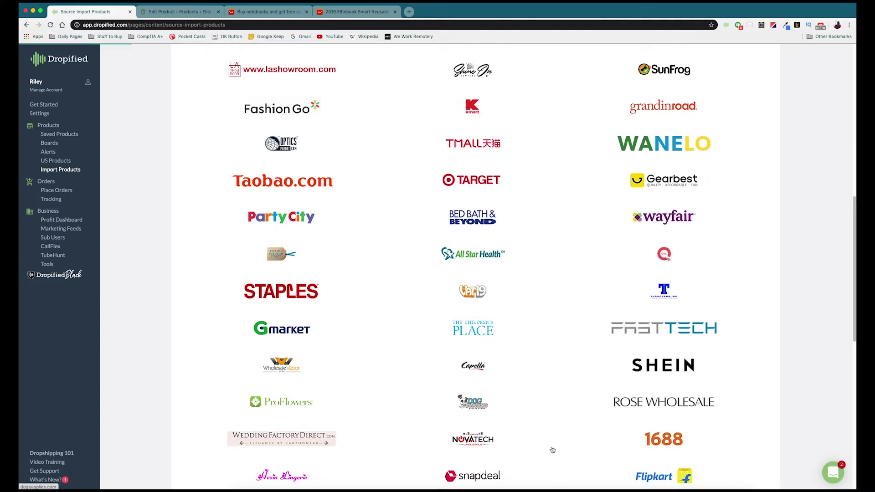
{"action": "scroll", "coordinate": [495, 299], "scroll_direction": "down", "scroll_amount": 2}
{"action": "scroll", "coordinate": [496, 301], "scroll_direction": "down", "scroll_amount": 9}
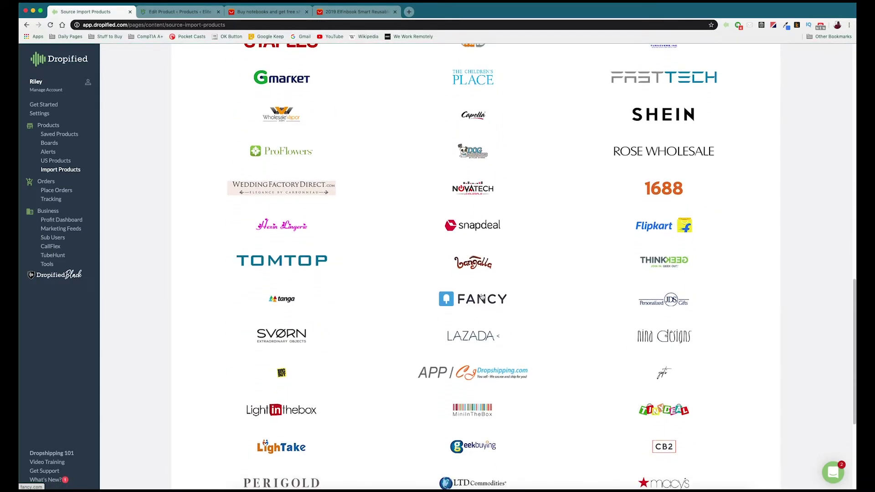
{"action": "scroll", "coordinate": [567, 275], "scroll_direction": "down", "scroll_amount": 6}
{"action": "scroll", "coordinate": [565, 274], "scroll_direction": "up", "scroll_amount": 9}
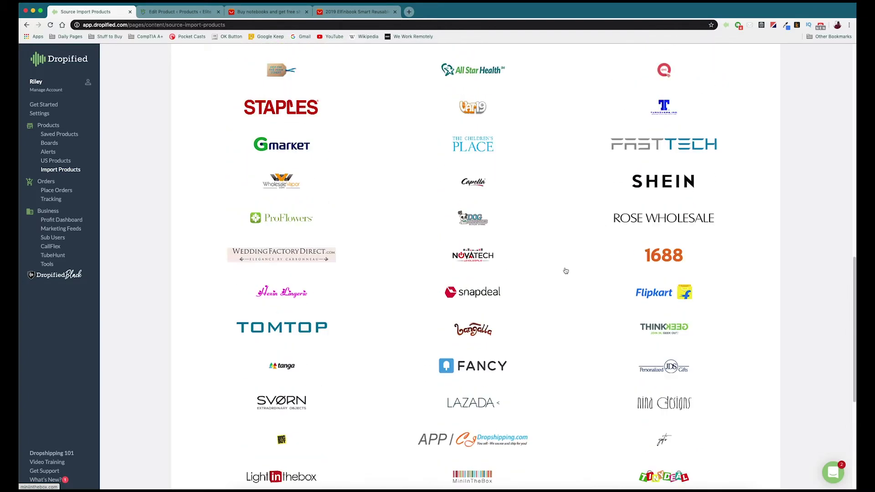
Browse FastTech's Android category and open the Xiaomi Redmi Note 7 (64GB/EU) product page.
{"action": "left_click", "coordinate": [652, 147]}
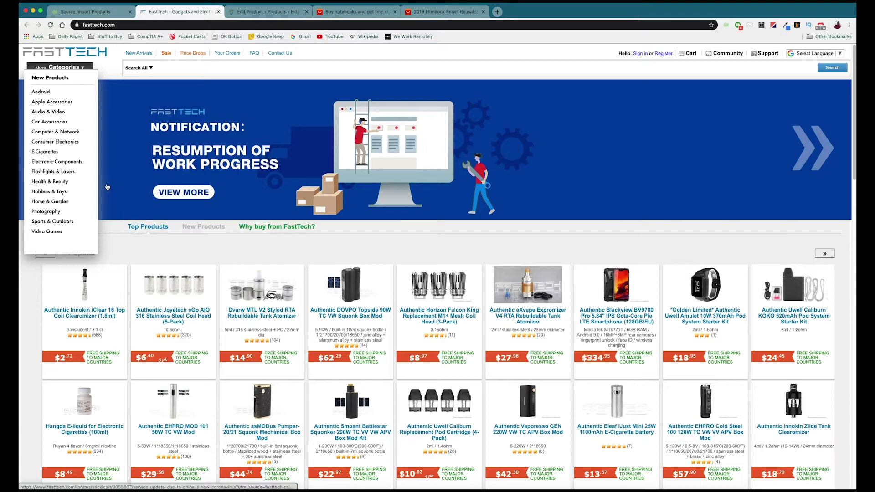
{"action": "left_click", "coordinate": [42, 93]}
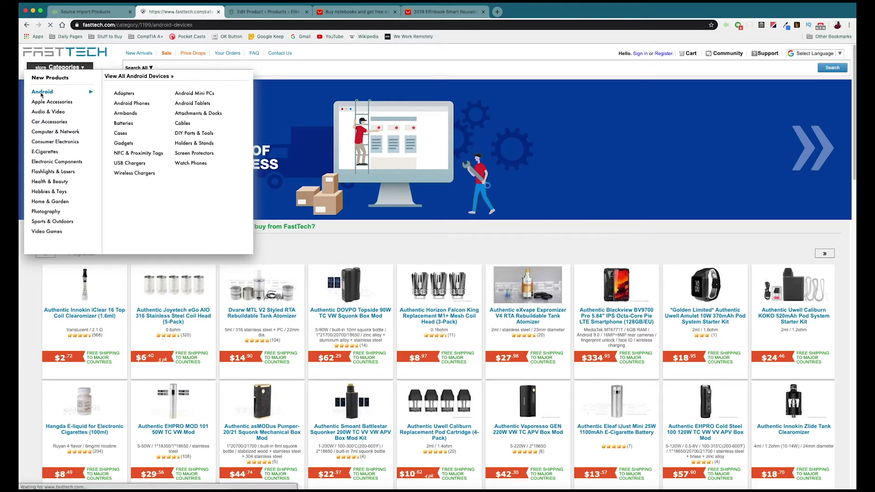
{"action": "scroll", "coordinate": [197, 195], "scroll_direction": "down", "scroll_amount": 1}
{"action": "scroll", "coordinate": [200, 195], "scroll_direction": "down", "scroll_amount": 4}
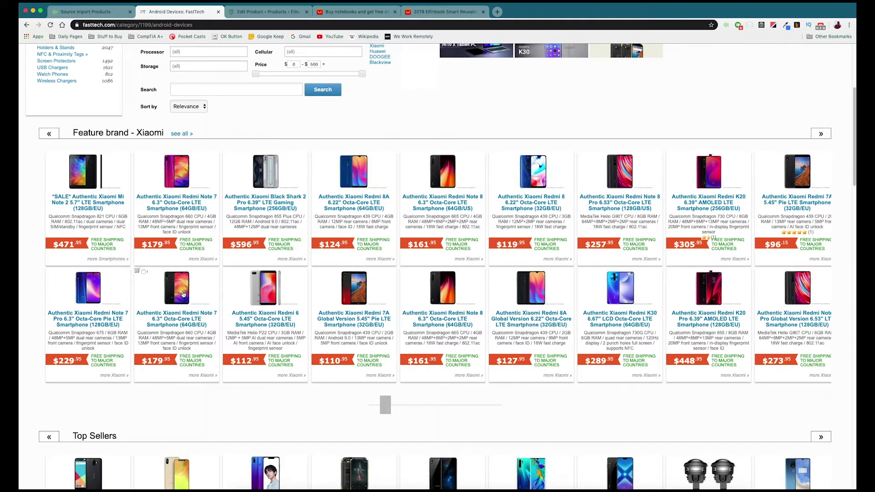
{"action": "left_click", "coordinate": [178, 295]}
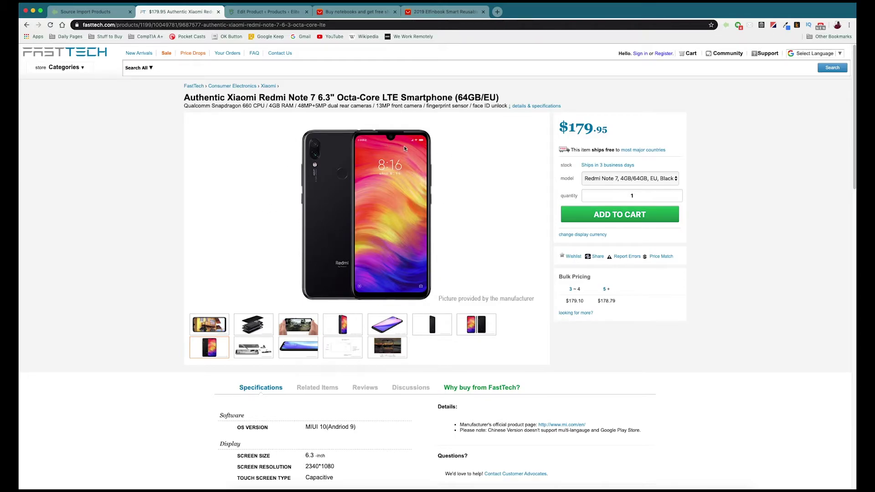
Retitle the Redmi Note 7 'Android Phone' and send it to the Dropified Test Store WooComm.
{"action": "left_click", "coordinate": [725, 25]}
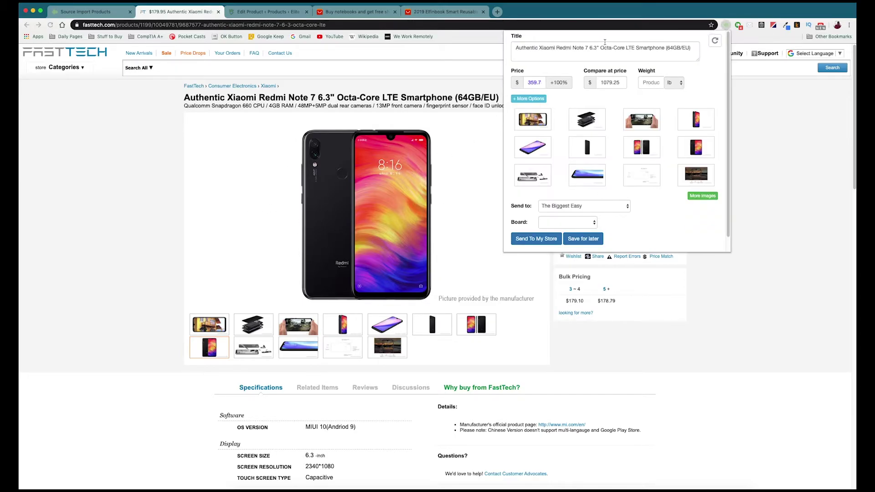
{"action": "left_click_drag", "start_coordinate": [696, 48], "coordinate": [568, 42]}
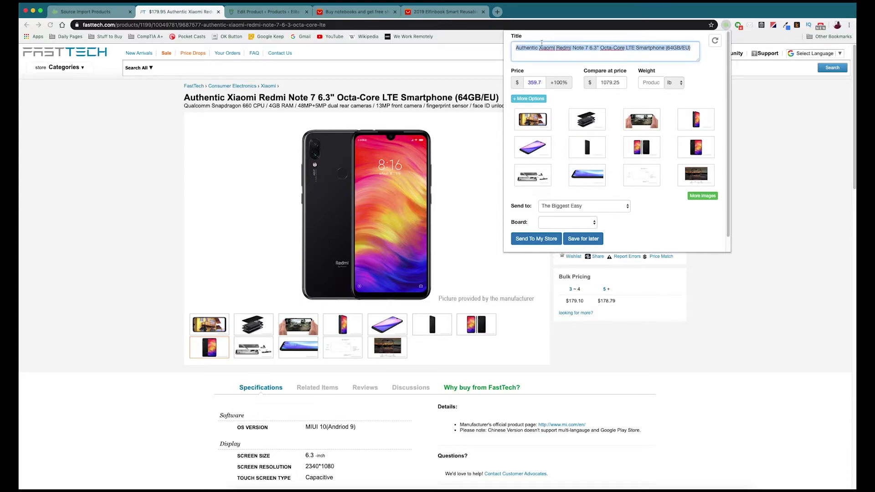
{"action": "type", "text": "Android Phone"}
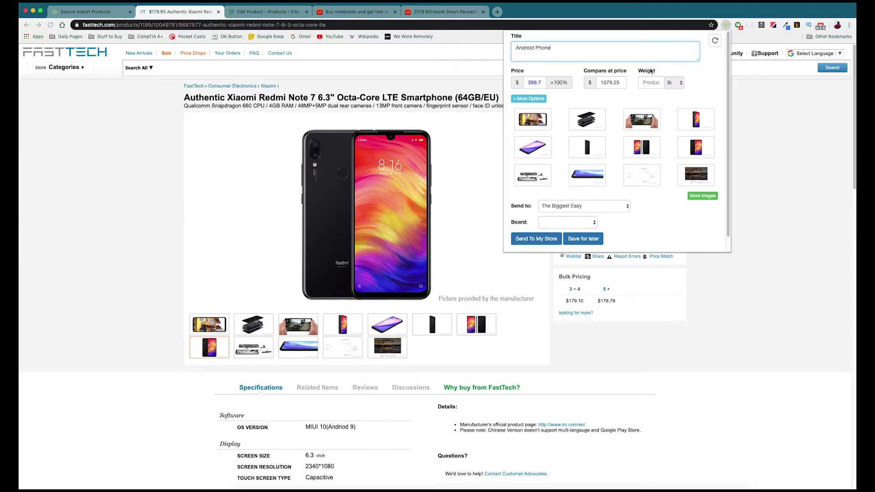
{"action": "left_click", "coordinate": [572, 206]}
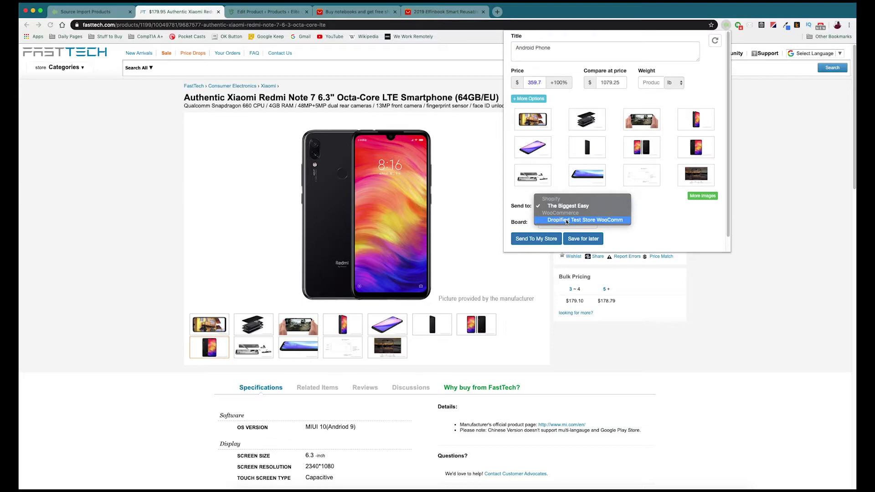
{"action": "left_click", "coordinate": [564, 220]}
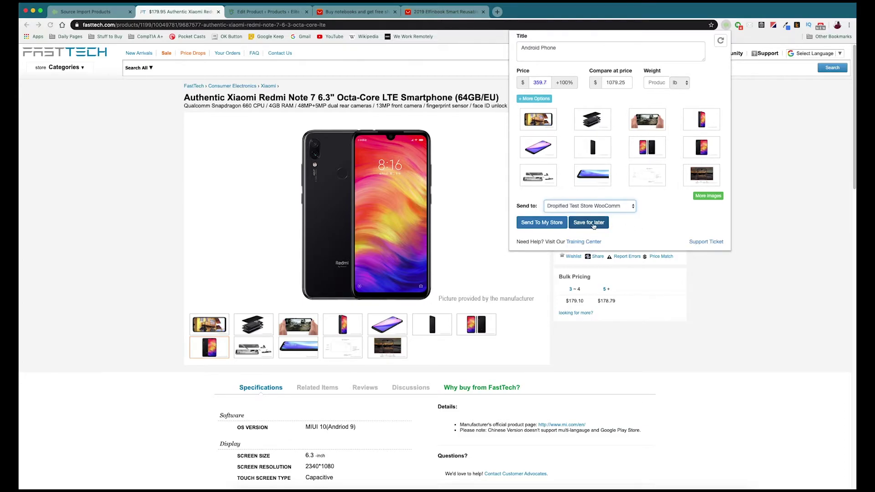
{"action": "left_click", "coordinate": [545, 225]}
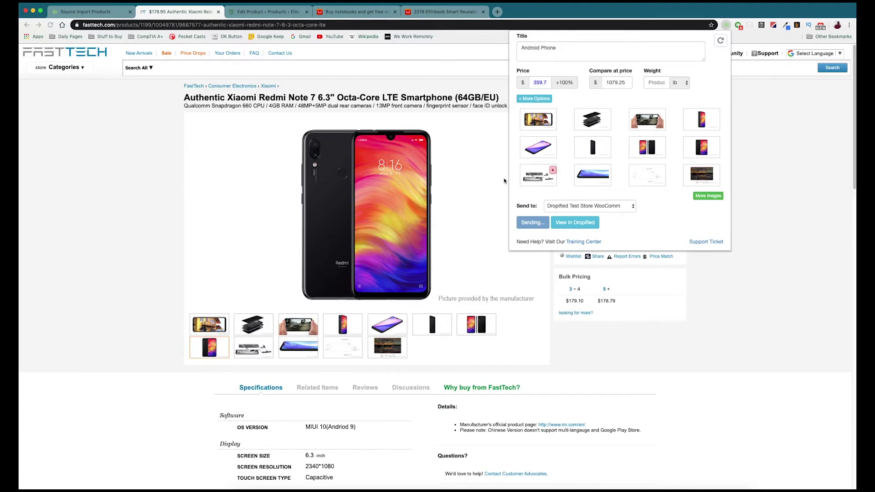
{"action": "left_click", "coordinate": [94, 13]}
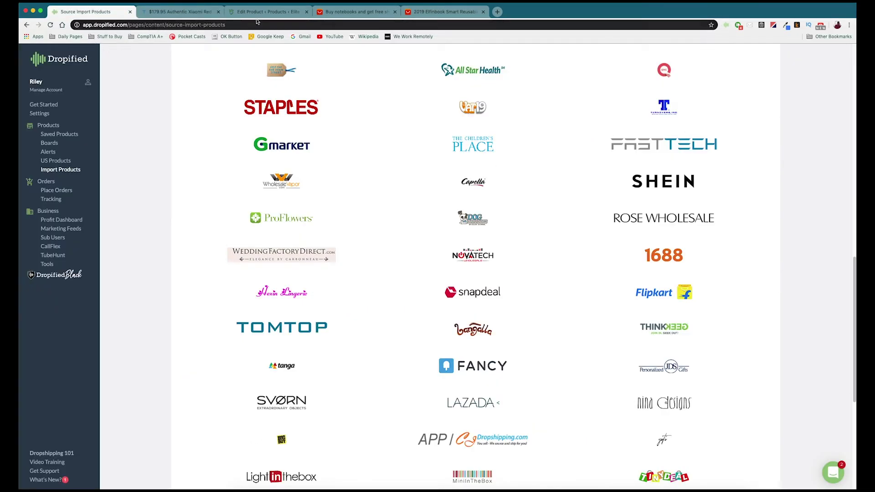
Open the WooCommerce Products list and refresh it until the imported phone appears.
{"action": "left_click", "coordinate": [273, 13]}
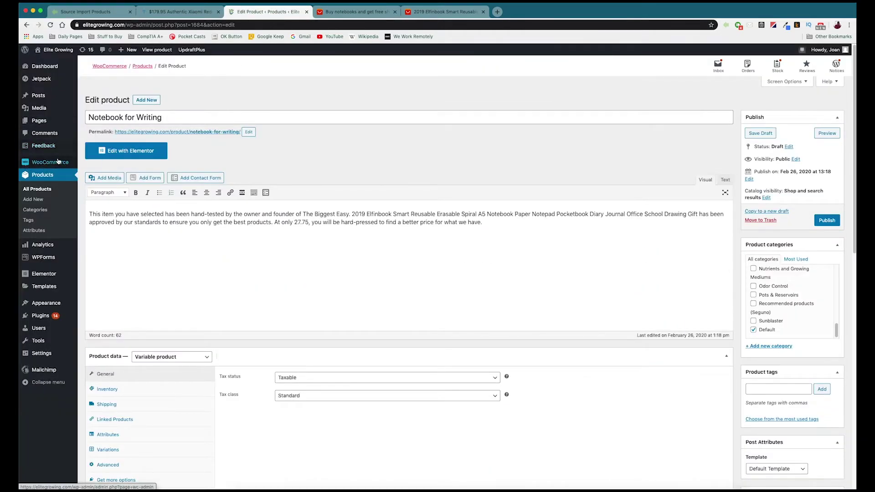
{"action": "left_click", "coordinate": [71, 175]}
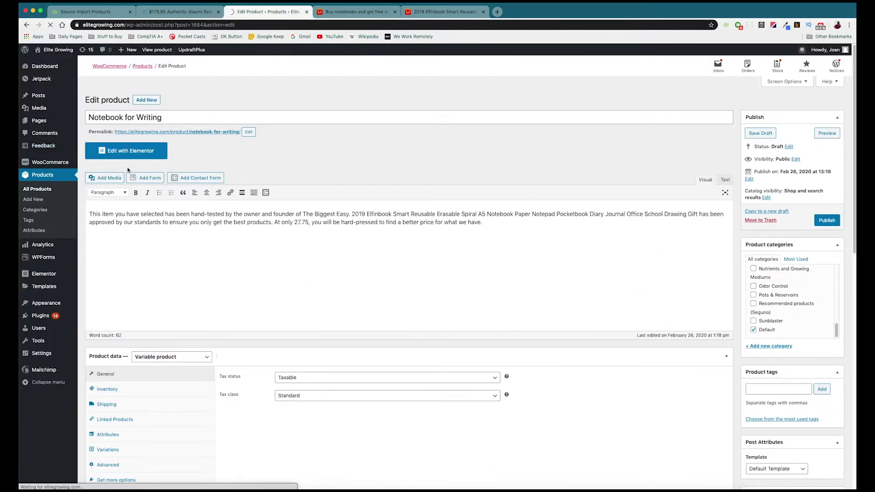
{"action": "left_click", "coordinate": [50, 25]}
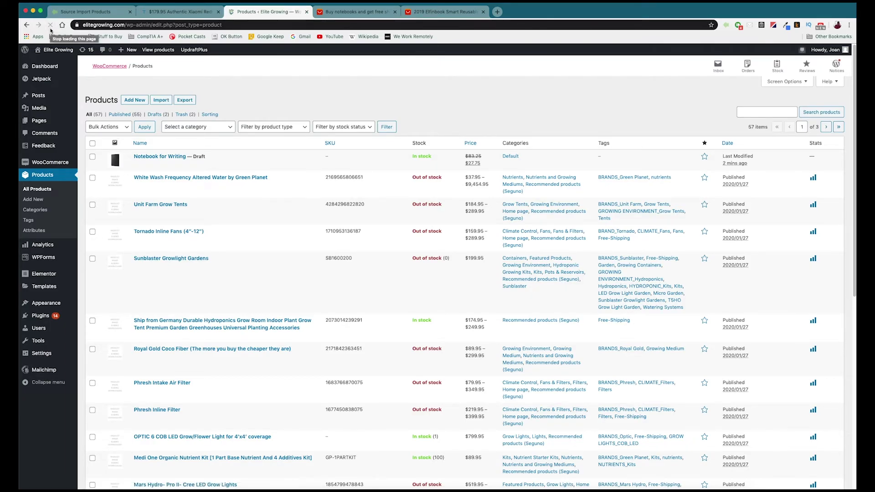
{"action": "left_click", "coordinate": [51, 26]}
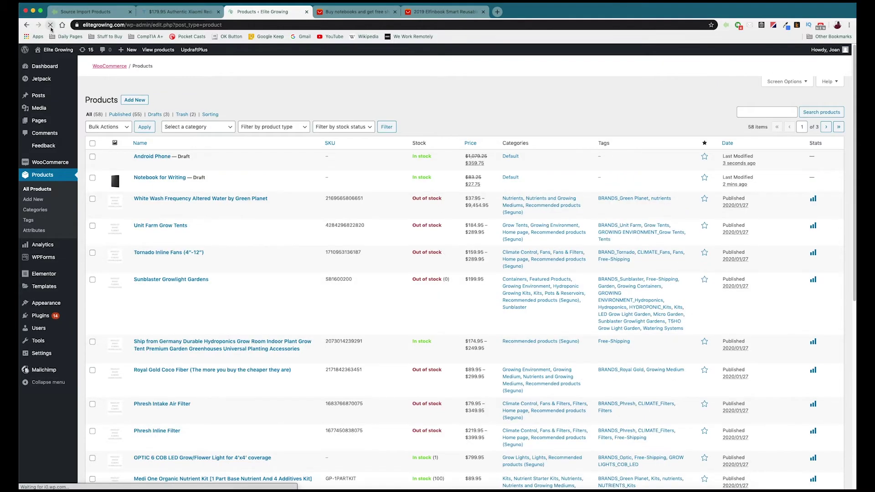
Open the Android Phone draft and review its description, 359.75 sale price and image gallery.
{"action": "left_click", "coordinate": [151, 157]}
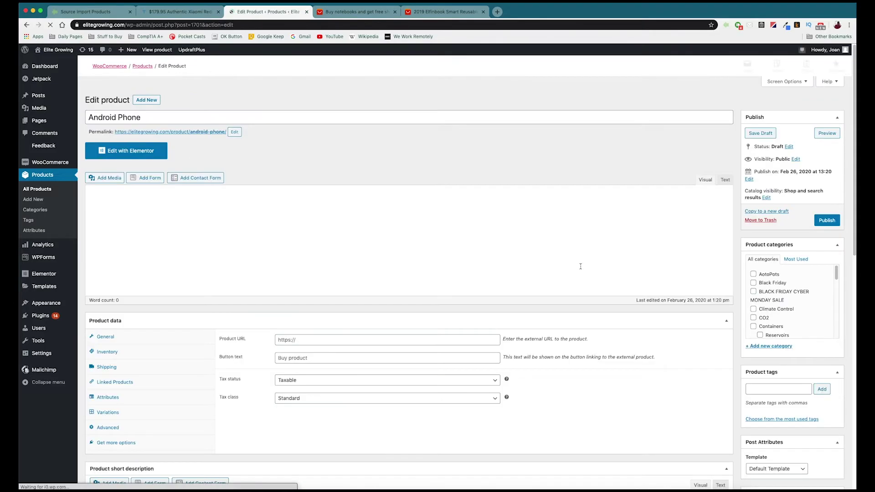
{"action": "scroll", "coordinate": [593, 252], "scroll_direction": "down", "scroll_amount": 1}
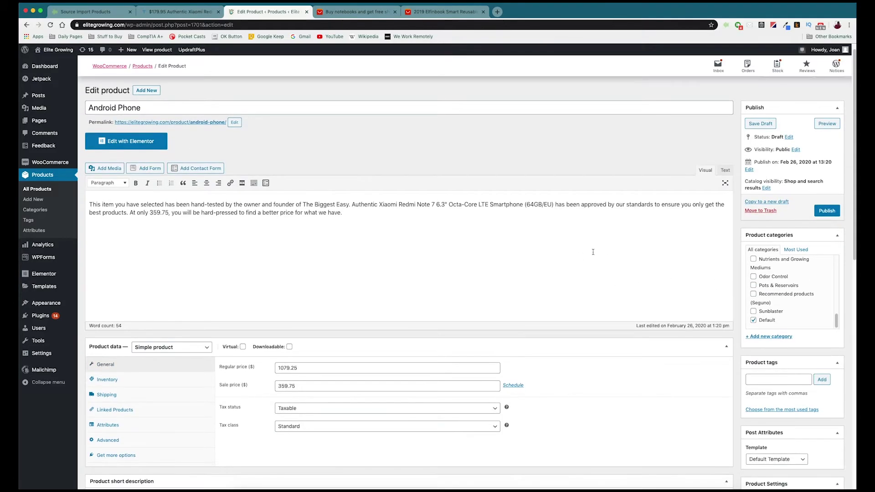
{"action": "scroll", "coordinate": [799, 360], "scroll_direction": "down", "scroll_amount": 10}
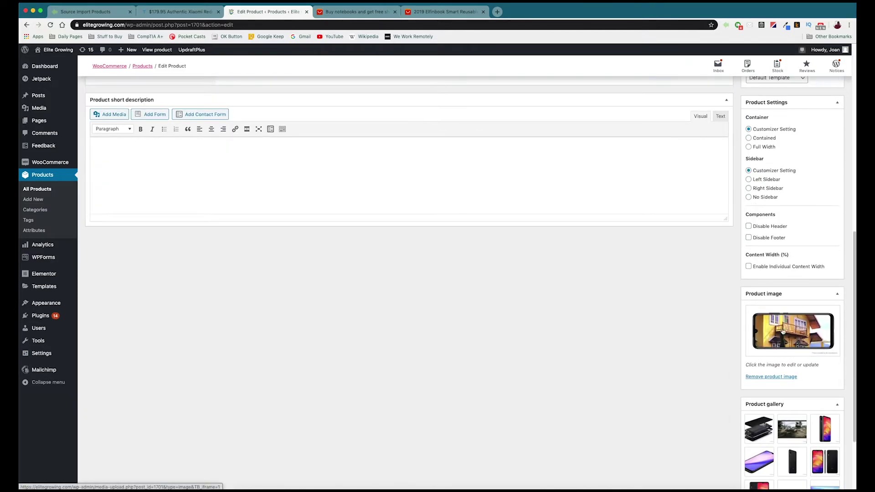
{"action": "scroll", "coordinate": [775, 401], "scroll_direction": "down", "scroll_amount": 3}
{"action": "scroll", "coordinate": [774, 408], "scroll_direction": "up", "scroll_amount": 5}
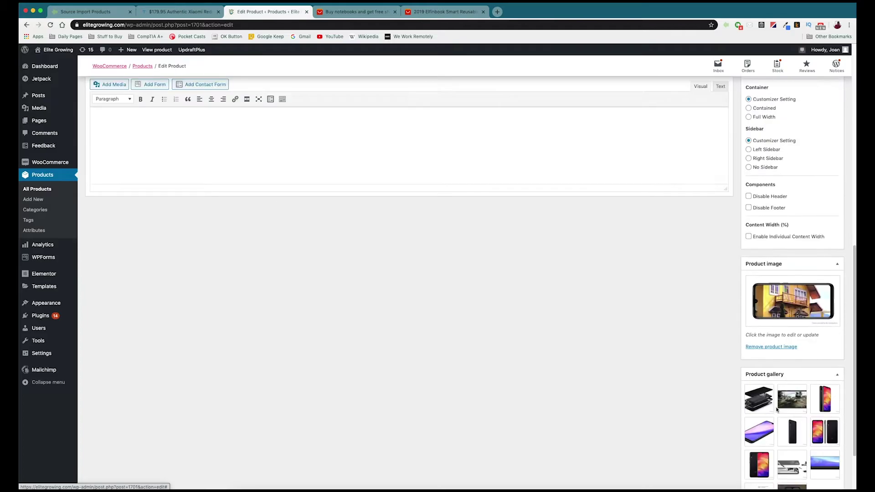
{"action": "scroll", "coordinate": [807, 221], "scroll_direction": "up", "scroll_amount": 6}
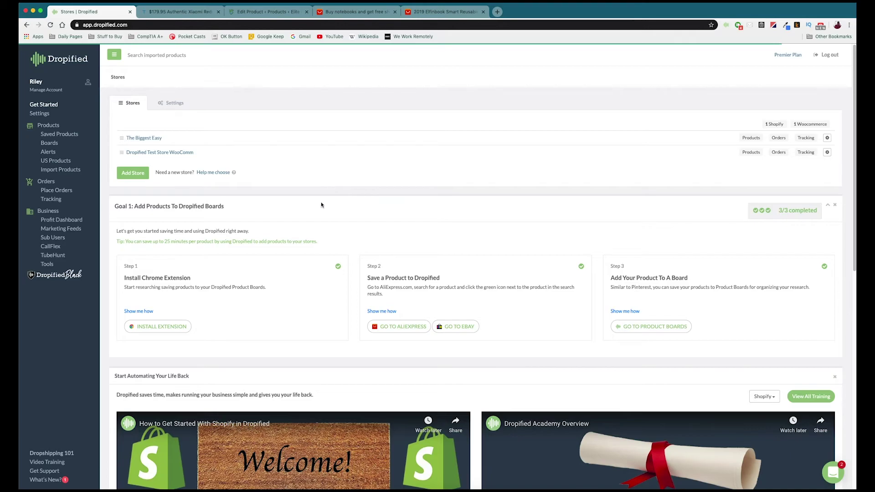
{"action": "left_click", "coordinate": [45, 461]}
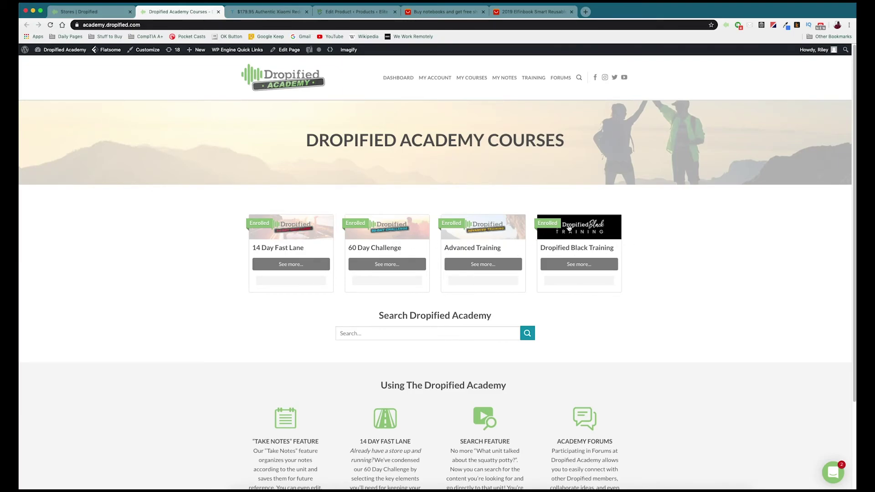
{"action": "left_click", "coordinate": [218, 11]}
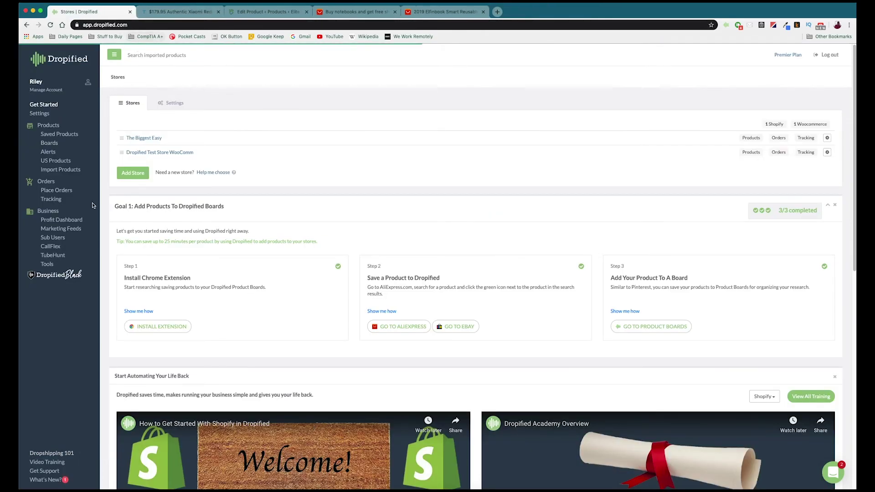
Open the Video Training library in a new tab and scroll through its tutorials.
{"action": "left_click", "coordinate": [50, 462]}
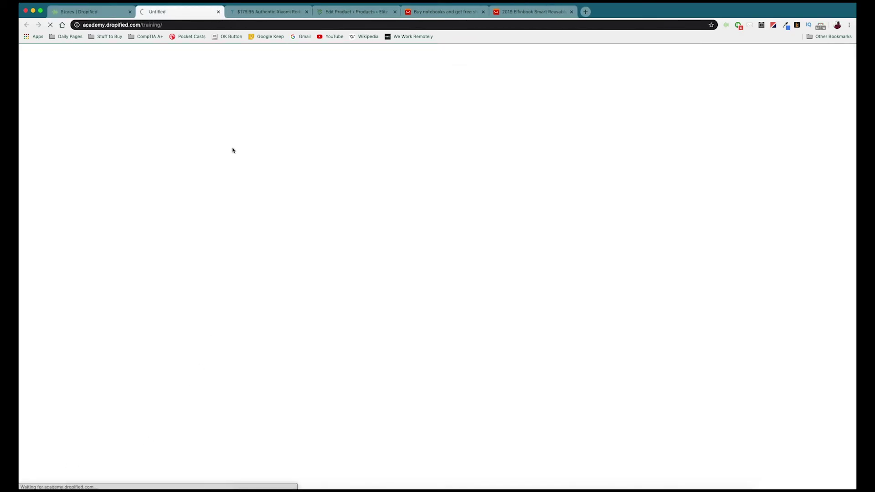
{"action": "scroll", "coordinate": [340, 152], "scroll_direction": "down", "scroll_amount": 5}
{"action": "scroll", "coordinate": [340, 154], "scroll_direction": "down", "scroll_amount": 8}
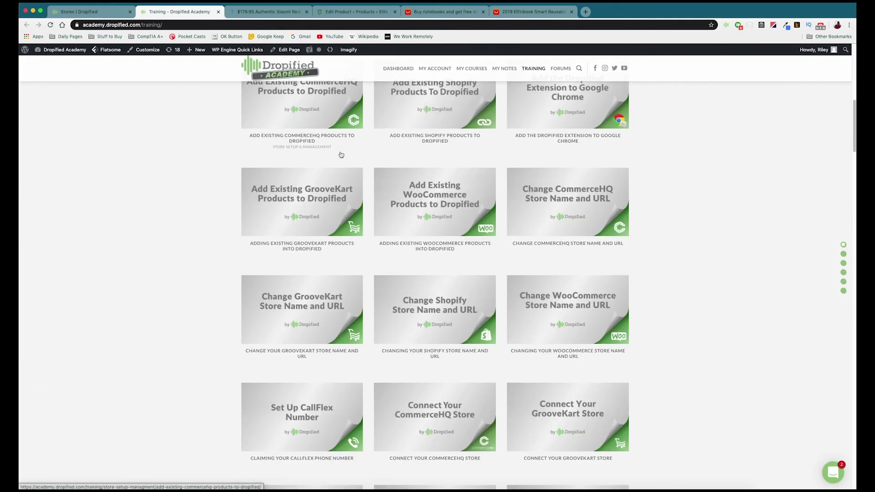
{"action": "scroll", "coordinate": [341, 155], "scroll_direction": "down", "scroll_amount": 4}
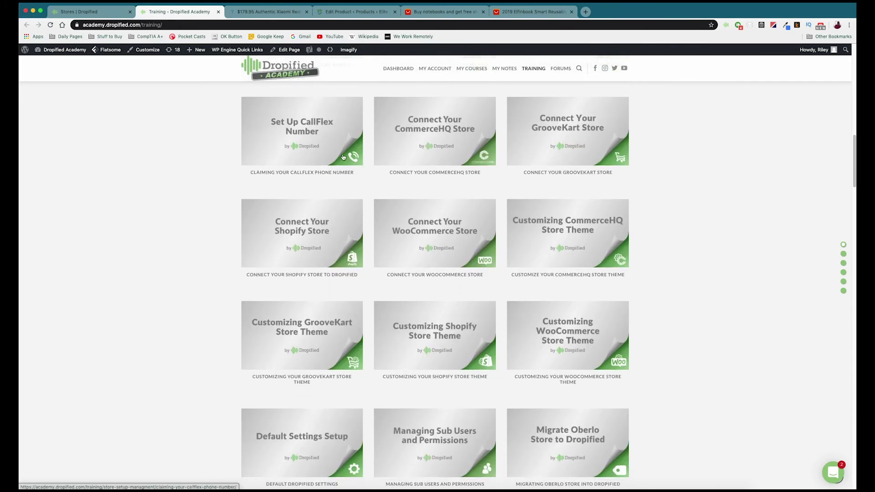
{"action": "scroll", "coordinate": [360, 189], "scroll_direction": "down", "scroll_amount": 3}
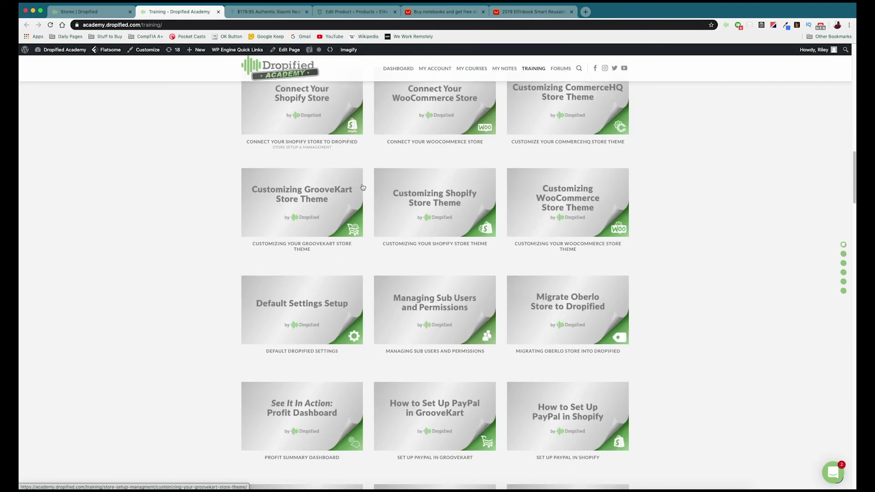
{"action": "scroll", "coordinate": [365, 182], "scroll_direction": "down", "scroll_amount": 12}
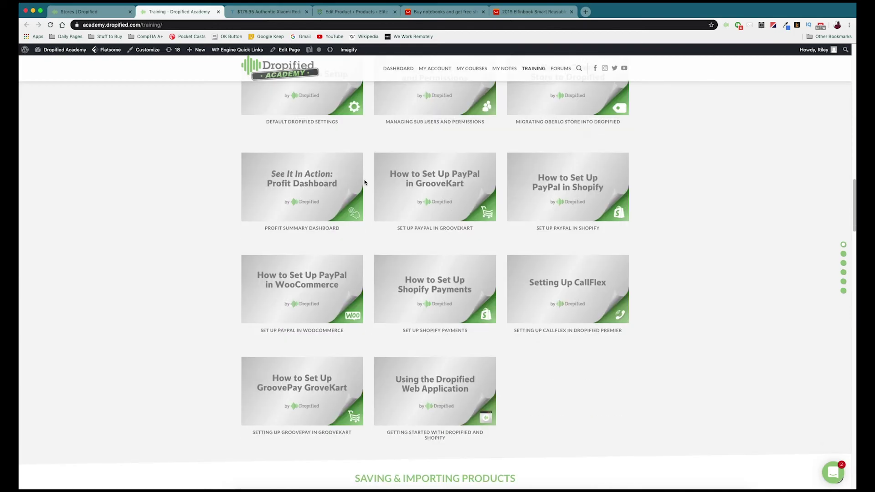
{"action": "scroll", "coordinate": [365, 182], "scroll_direction": "down", "scroll_amount": 8}
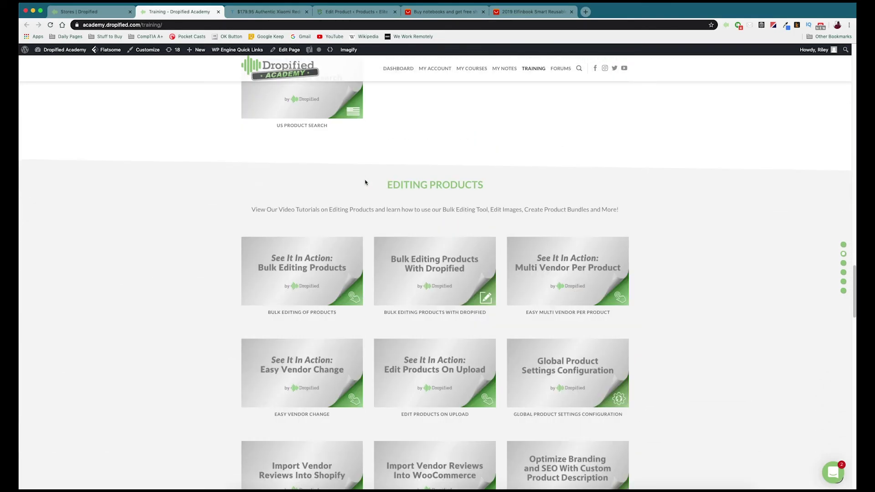
{"action": "scroll", "coordinate": [368, 181], "scroll_direction": "down", "scroll_amount": 4}
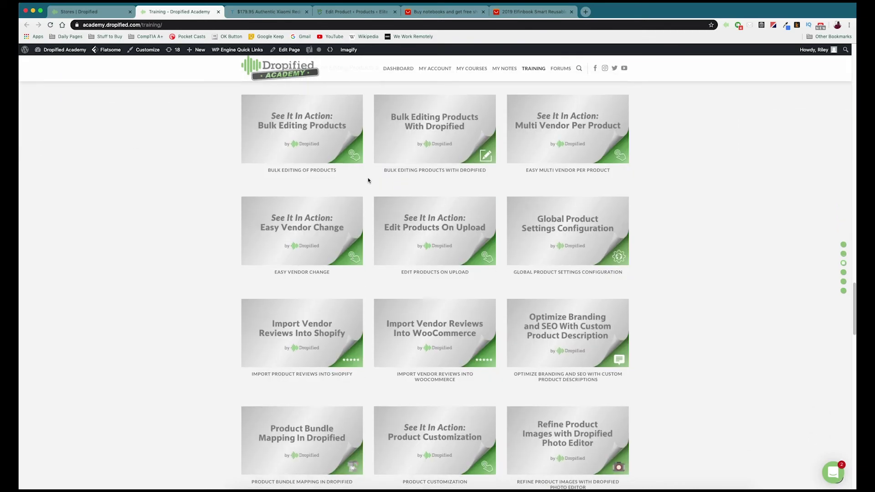
{"action": "scroll", "coordinate": [368, 178], "scroll_direction": "down", "scroll_amount": 4}
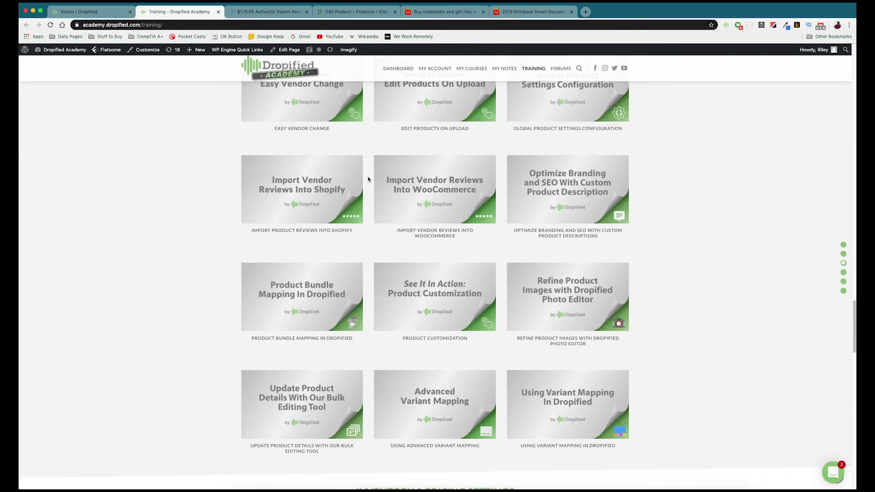
{"action": "scroll", "coordinate": [368, 178], "scroll_direction": "down", "scroll_amount": 1}
Look over the Product Bundle Mapping tutorial, then return to the Dropified Stores page.
{"action": "left_click", "coordinate": [415, 223]}
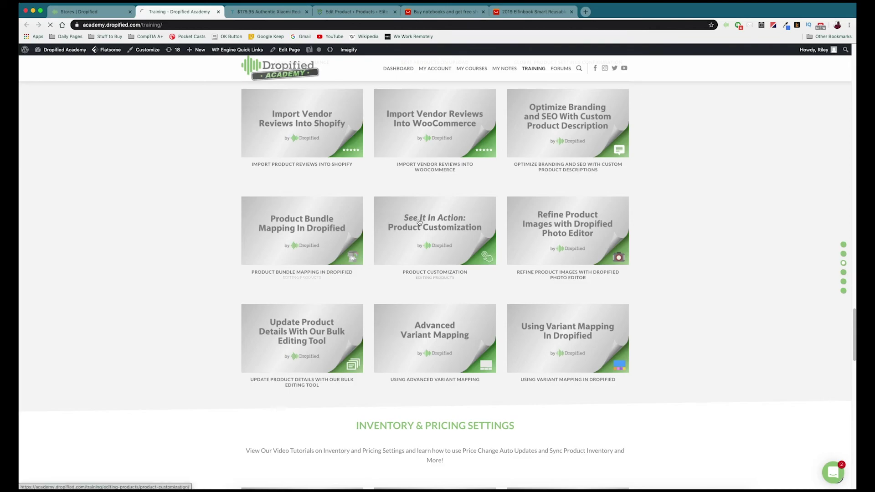
{"action": "scroll", "coordinate": [300, 289], "scroll_direction": "down", "scroll_amount": 5}
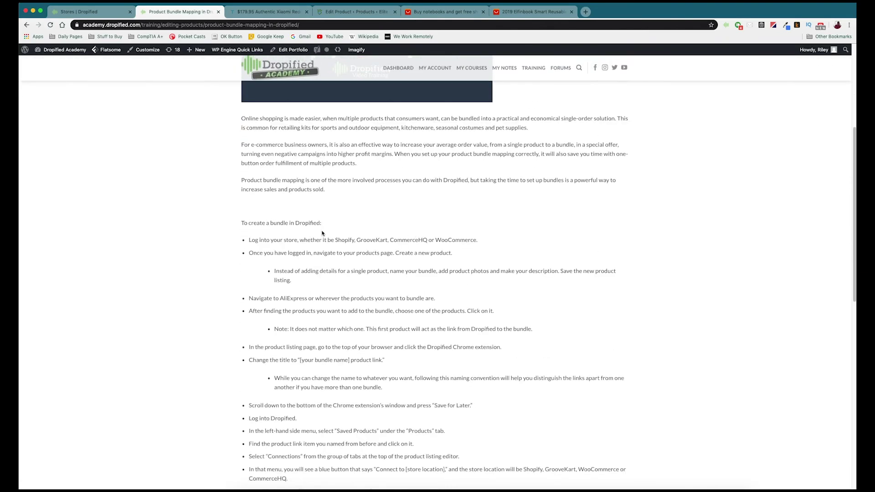
{"action": "scroll", "coordinate": [300, 289], "scroll_direction": "down", "scroll_amount": 5}
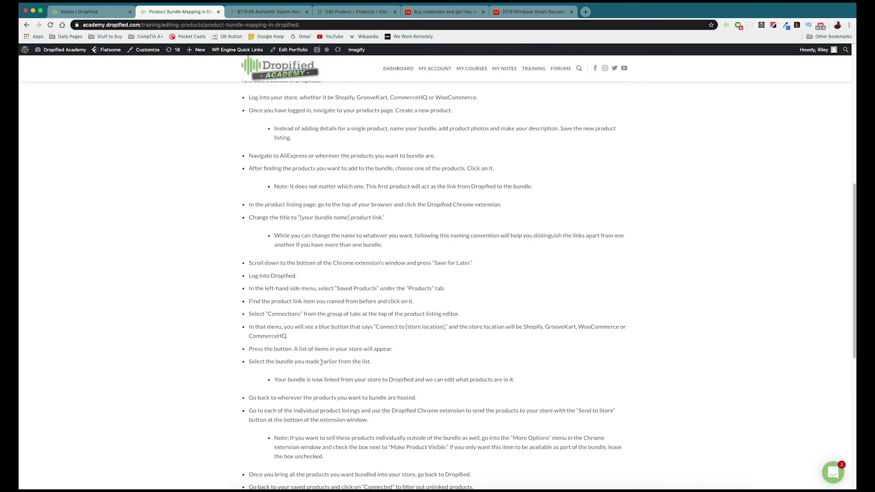
{"action": "scroll", "coordinate": [321, 364], "scroll_direction": "down", "scroll_amount": 2}
{"action": "scroll", "coordinate": [246, 287], "scroll_direction": "up", "scroll_amount": 15}
{"action": "key", "text": "super+bracketleft"}
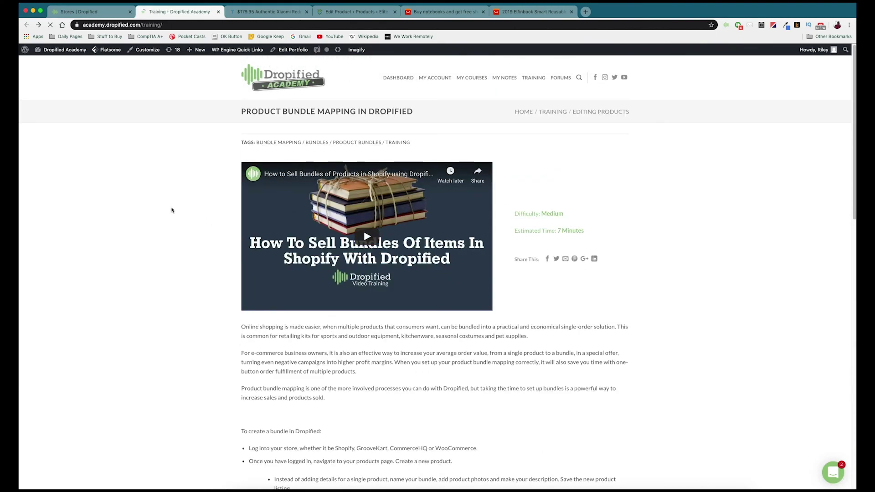
{"action": "left_click", "coordinate": [76, 12]}
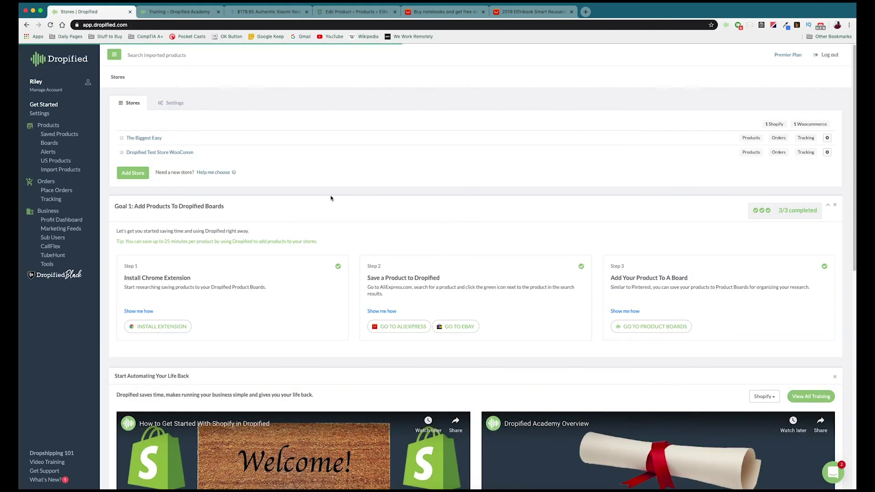